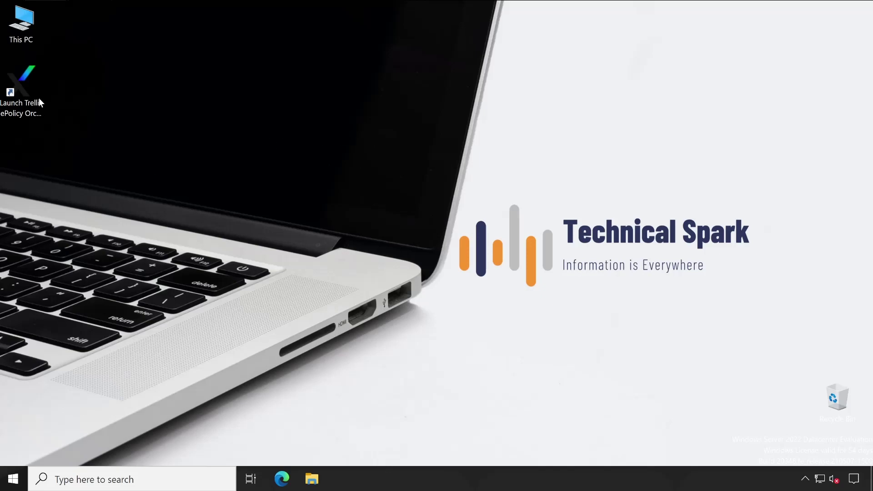
- Launch the ePO console, sign in to the Drive Encryption dashboard, then minimize the window
double_click(39, 99)
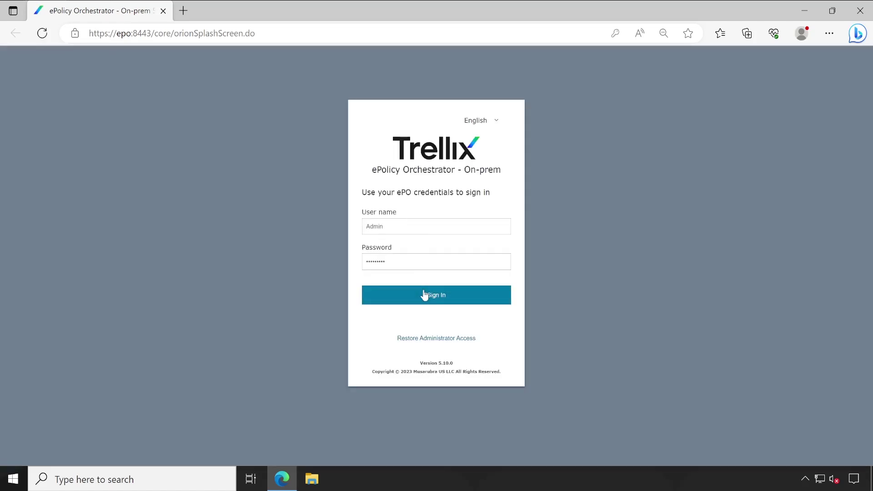
left_click(430, 298)
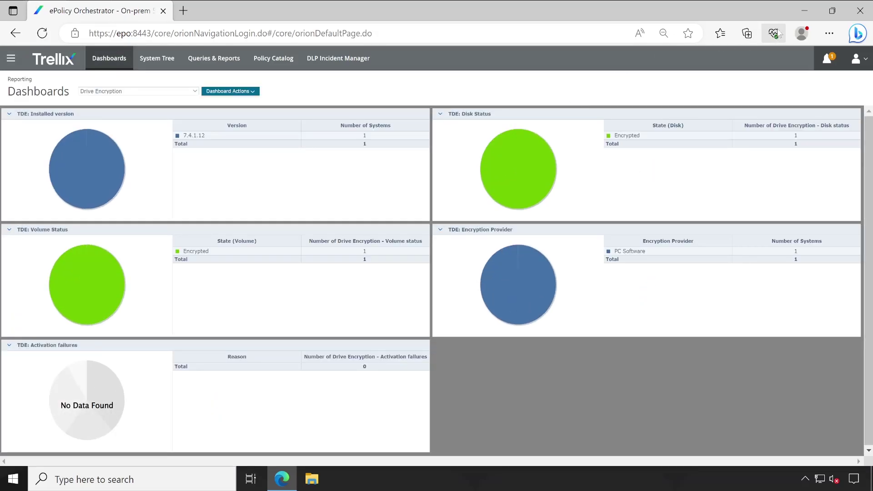
left_click(804, 10)
- Paste the TDE_Theme image onto the desktop and open it in Paint to view the Technical Spark wallpaper
right_click(86, 164)
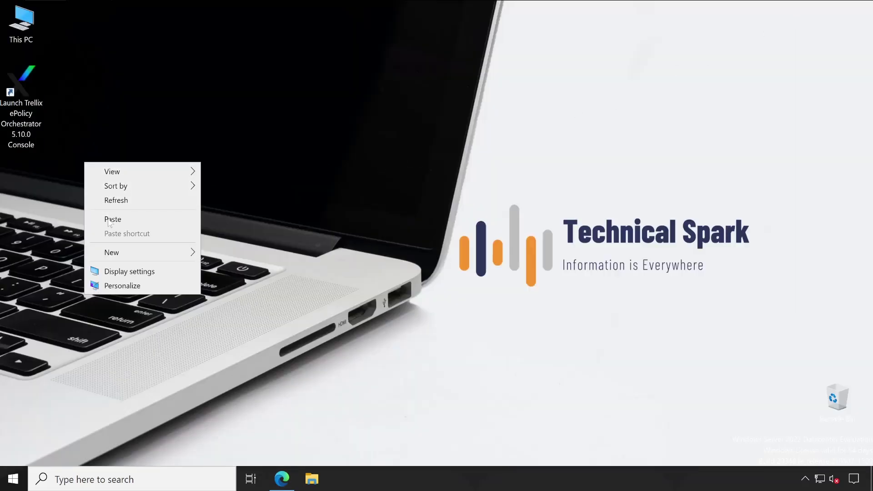
left_click(112, 220)
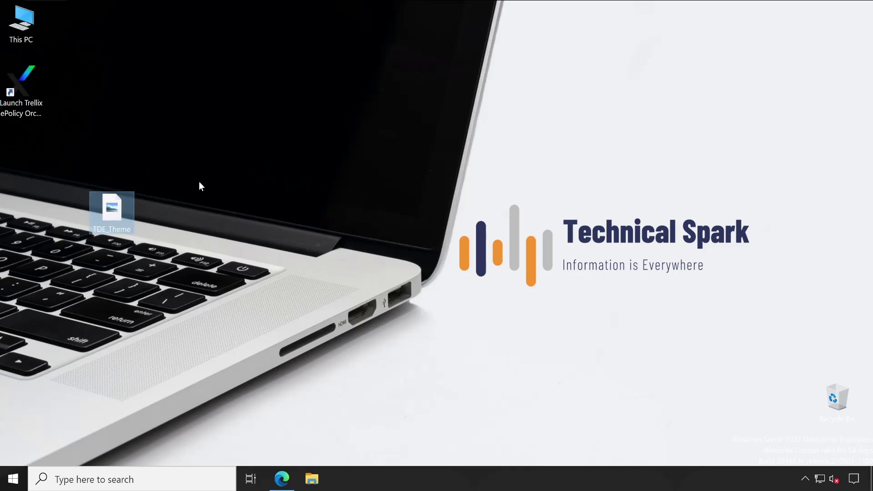
left_click_drag(129, 231, 311, 104)
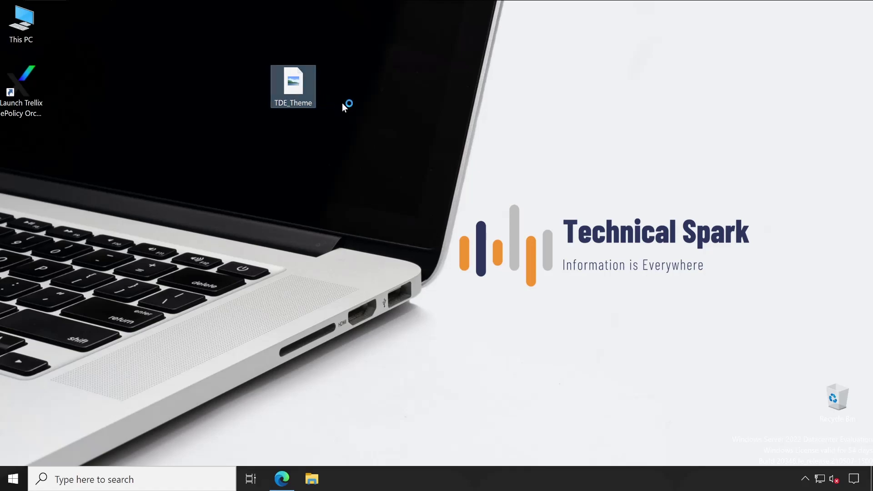
double_click(305, 97)
mouse_move(253, 66)
left_mouse_down()
mouse_move(428, 150)
mouse_move(501, 77)
left_mouse_up()
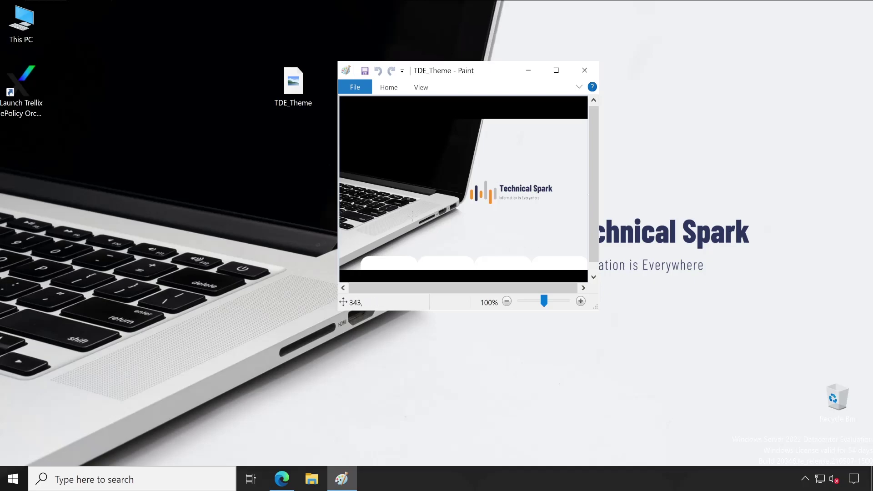
- Close Paint and check TDE_Theme's properties: a 1024 x 768 PNG of 51.8 KB
left_click(584, 70)
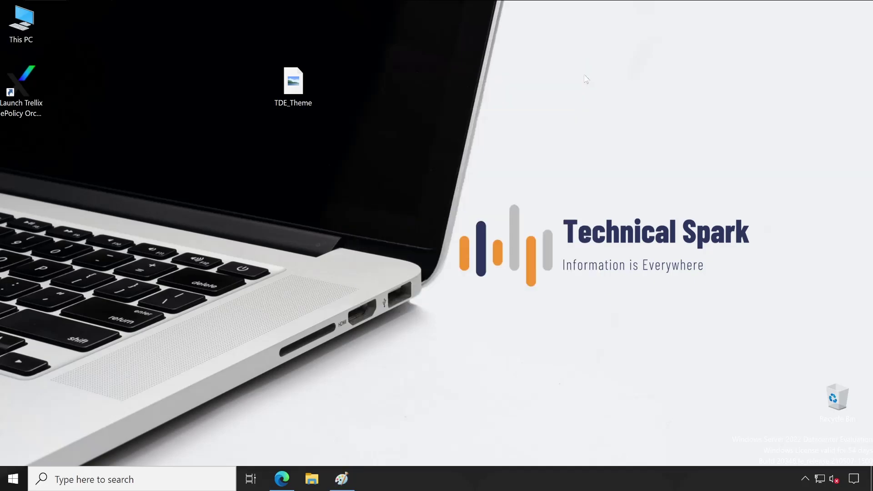
right_click(301, 81)
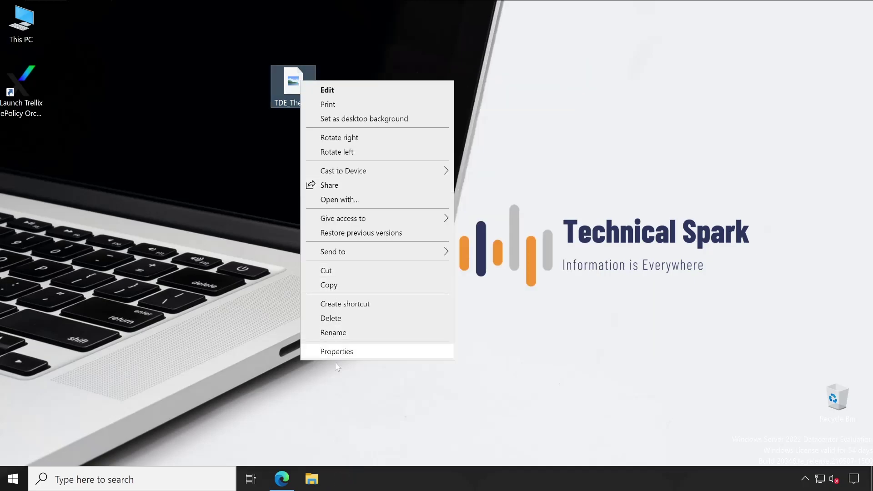
left_click(337, 350)
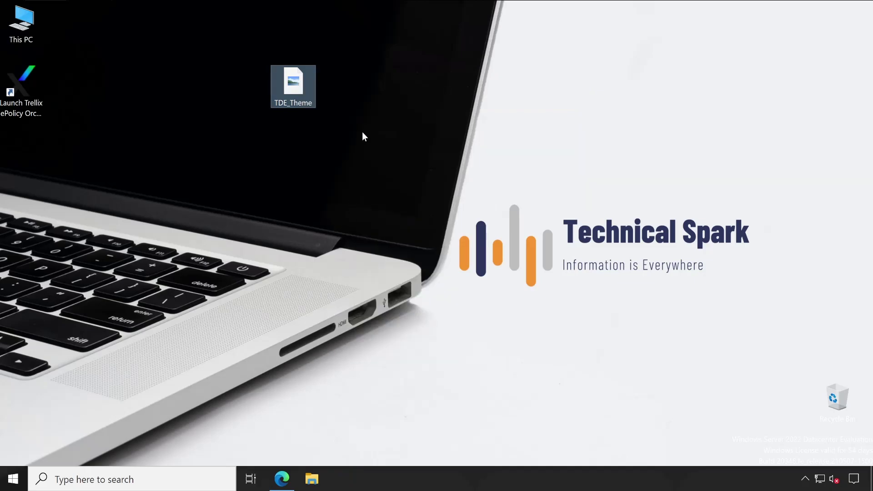
left_click(384, 109)
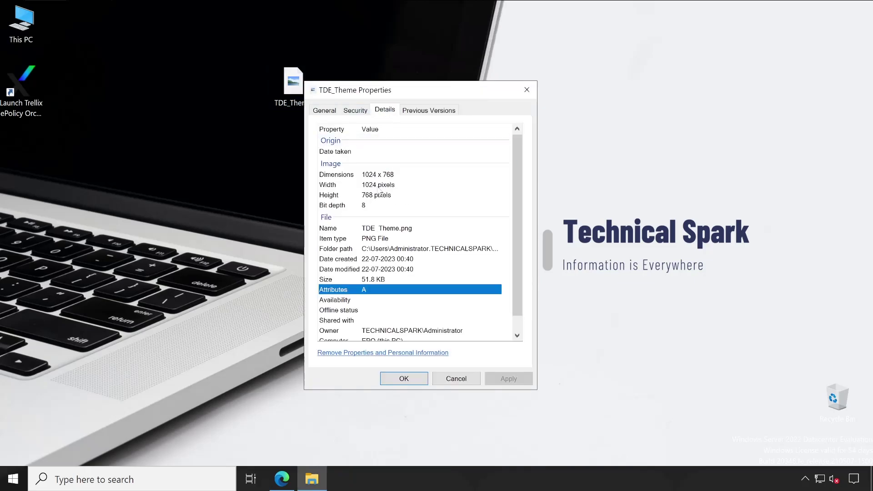
left_click(368, 176)
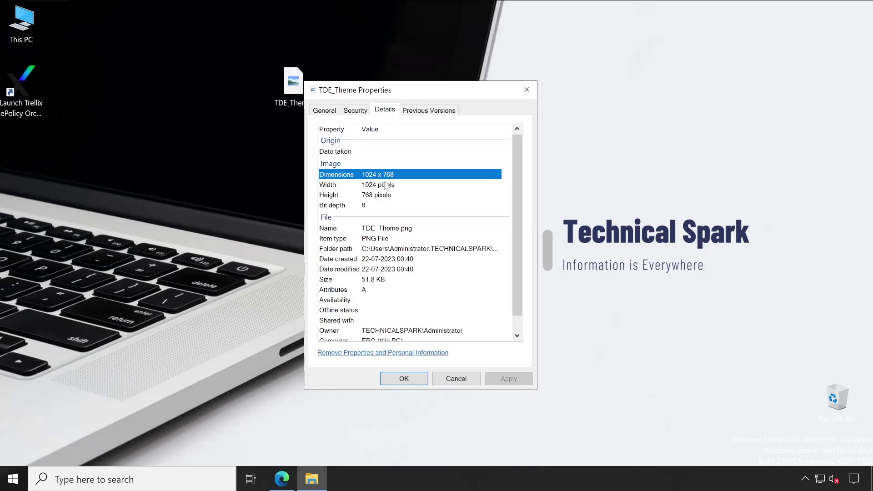
left_click(323, 115)
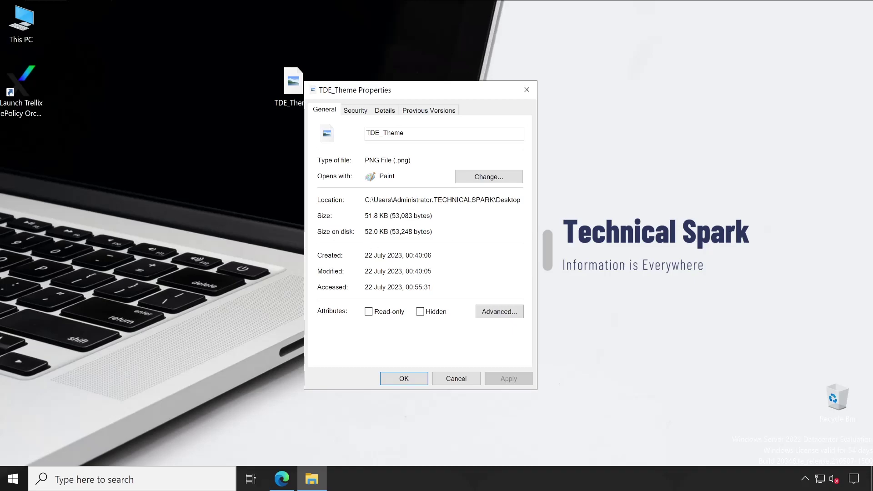
left_click(385, 111)
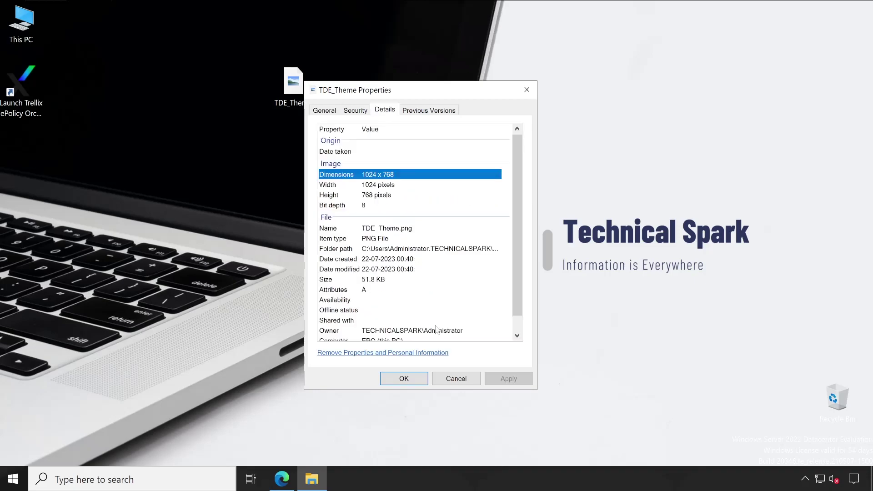
left_click(422, 378)
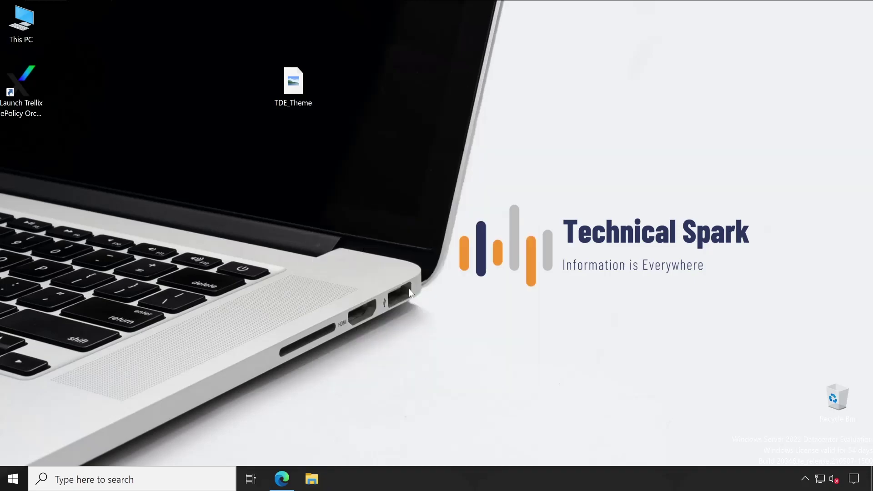
- Show the Drive Encryption themes list, holding only Trellix Default at 1,024 x 768
left_click(282, 479)
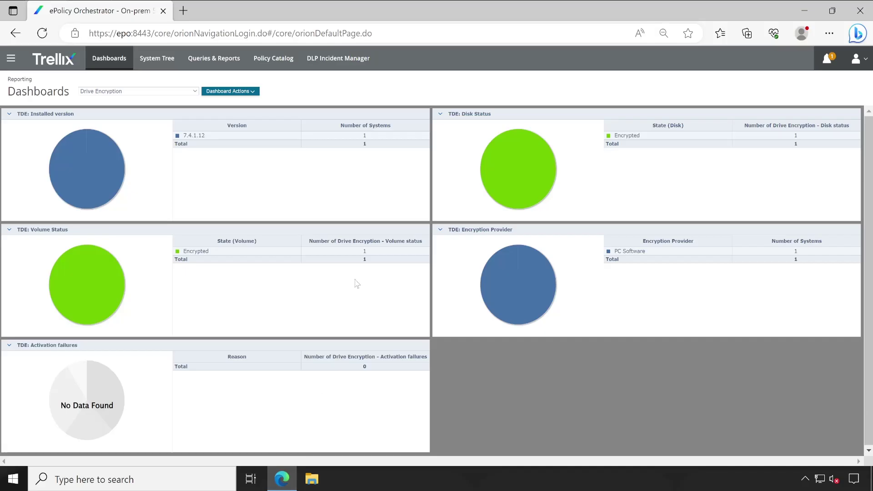
left_click(11, 58)
scroll(154, 270, "down", 2)
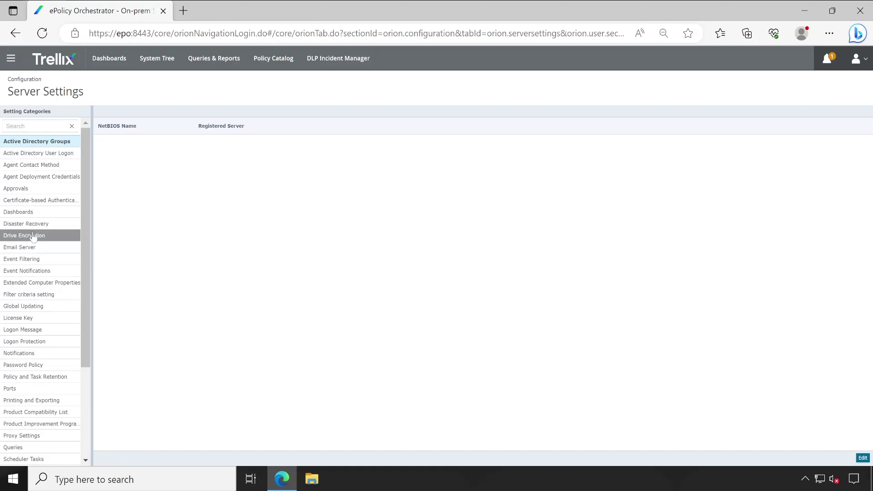
left_click(33, 238)
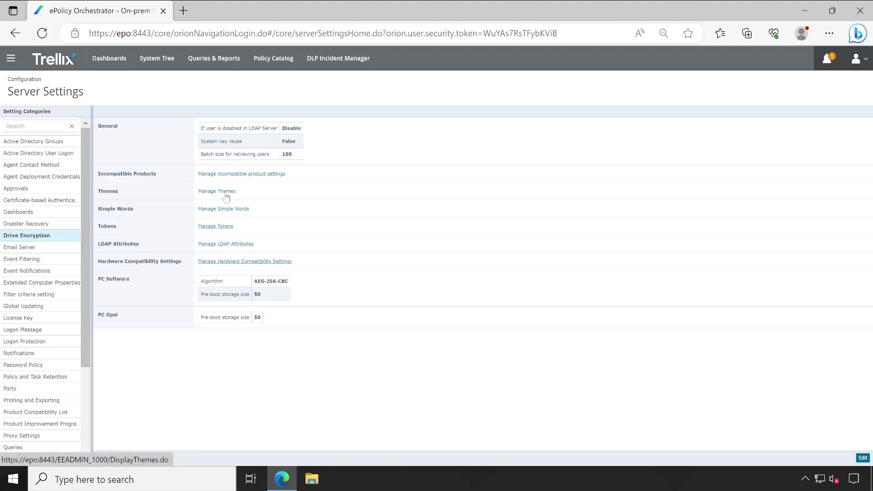
left_click(226, 193)
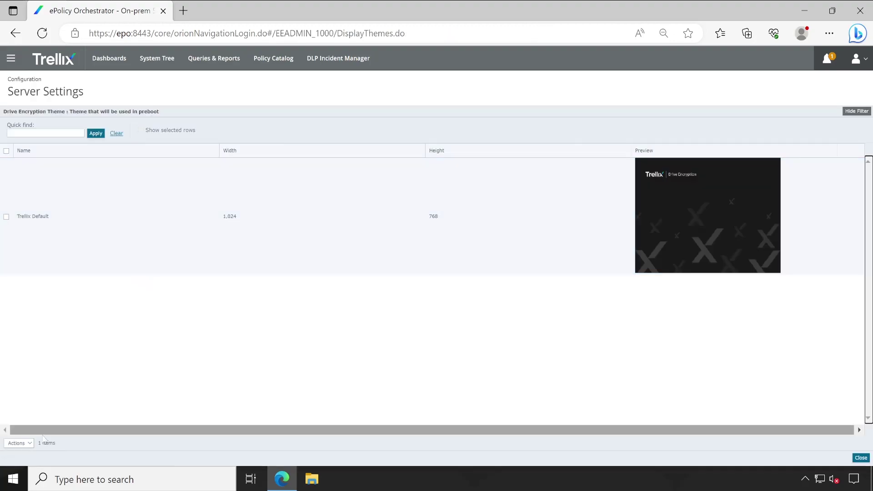
left_click(22, 445)
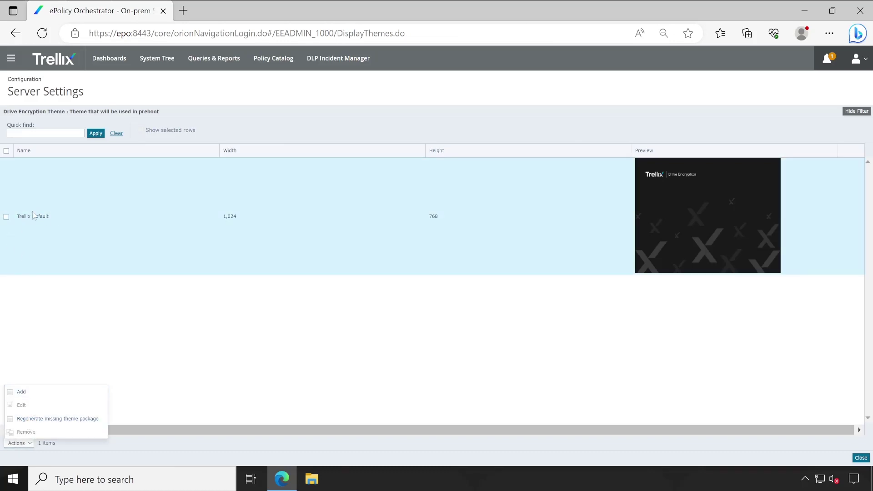
- Create and save a theme named TDE_Theme based on Trellix Default, with the TDE_Theme image as background
left_click(40, 393)
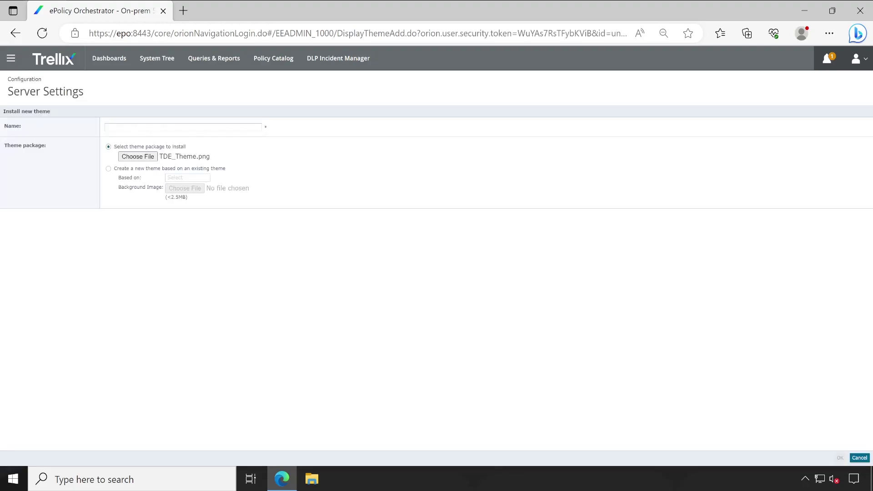
left_click(182, 128)
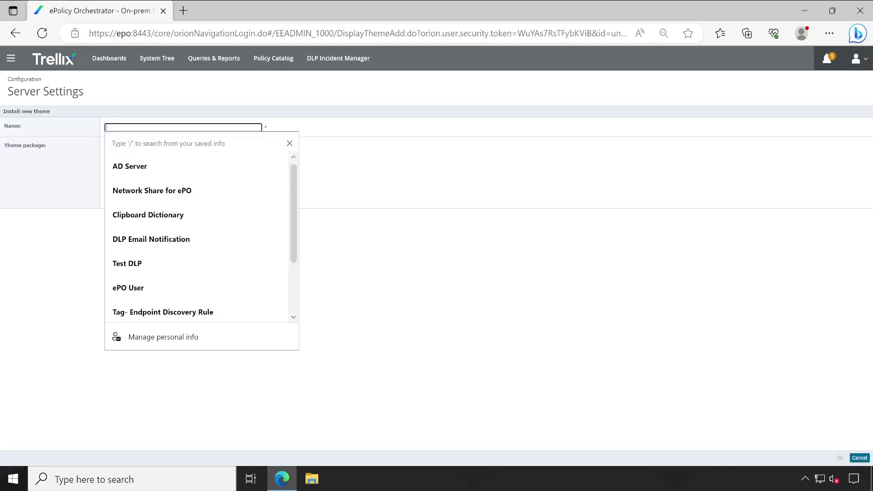
type("TDE_Theme")
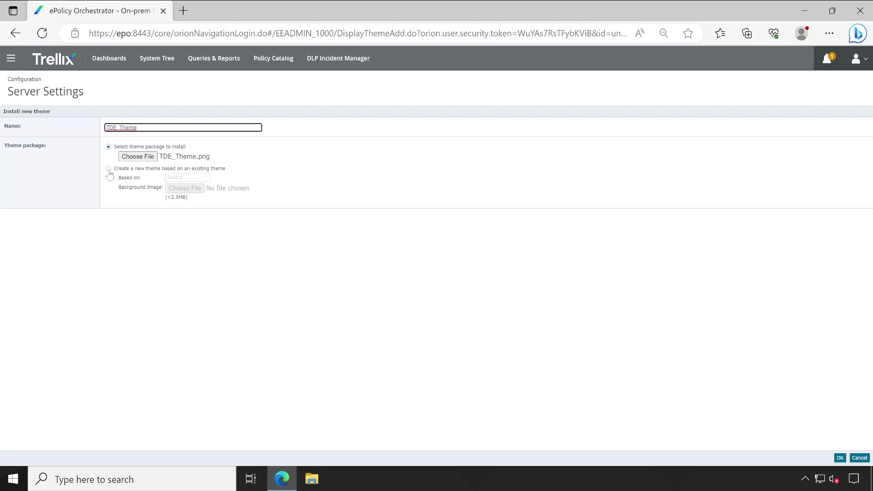
left_click(108, 169)
left_click(196, 180)
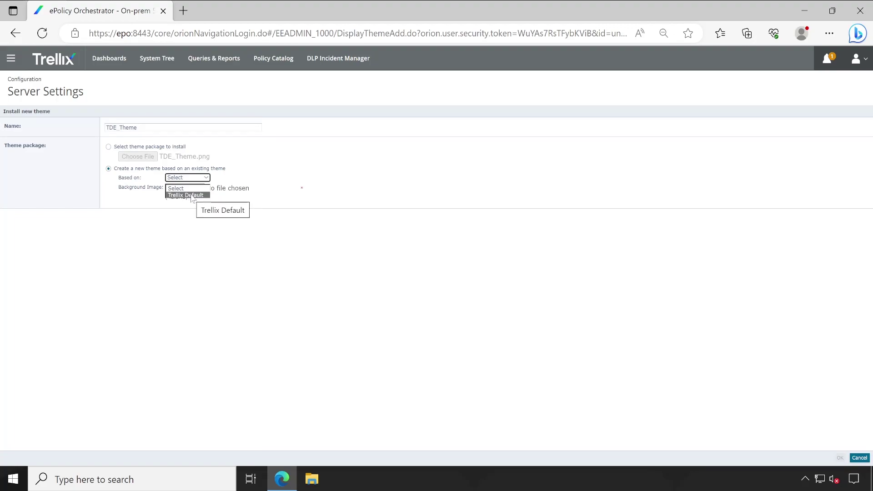
left_click(192, 195)
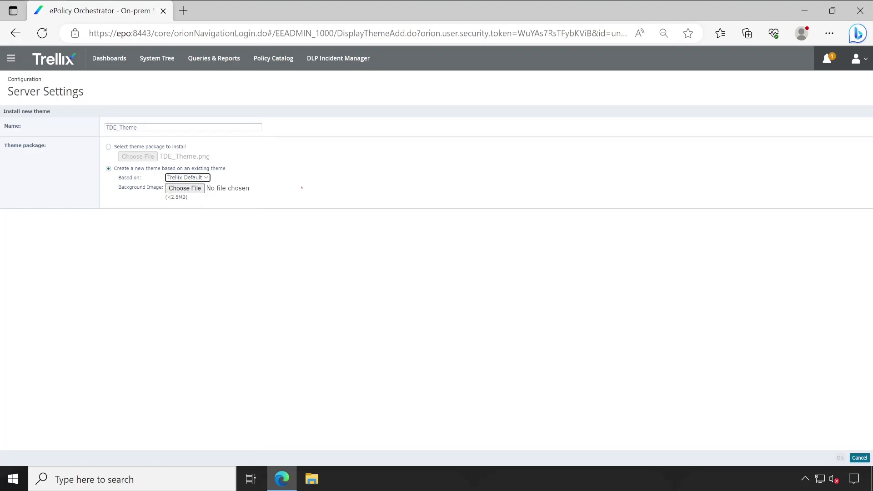
left_click(188, 189)
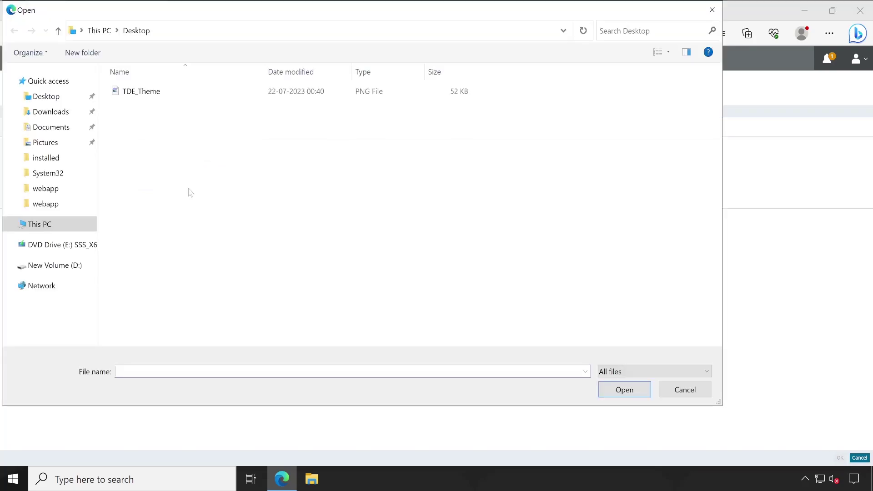
left_click(134, 93)
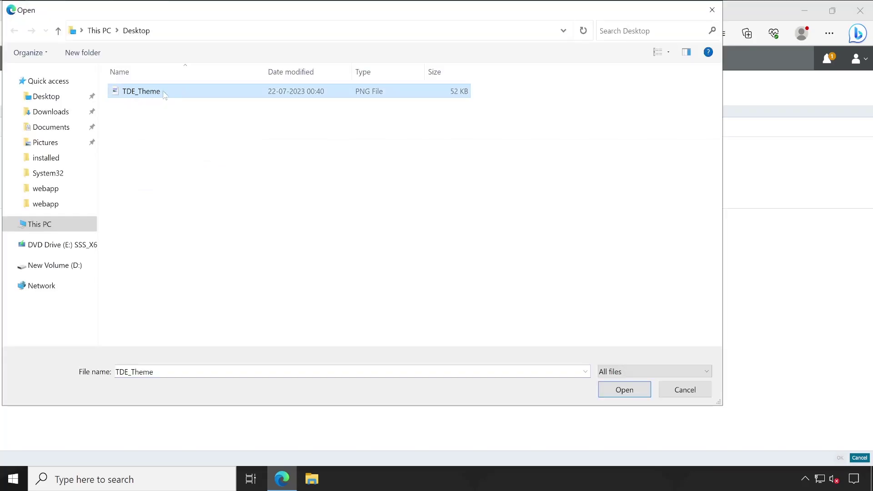
left_click(624, 390)
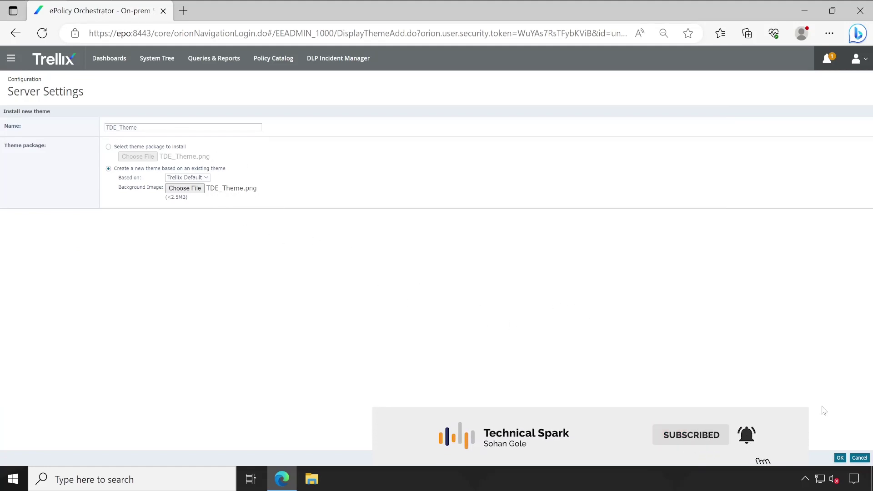
left_click(840, 458)
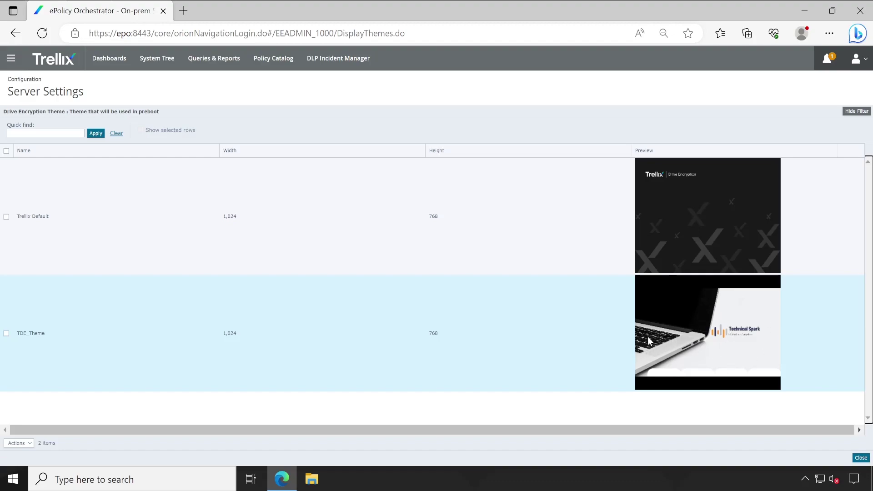
- Browse to C:\Program Files (x86)\McAfee\ePolicy Orchestrator\DB\Software\Current\EETHEME\DAT\0000
left_click(315, 481)
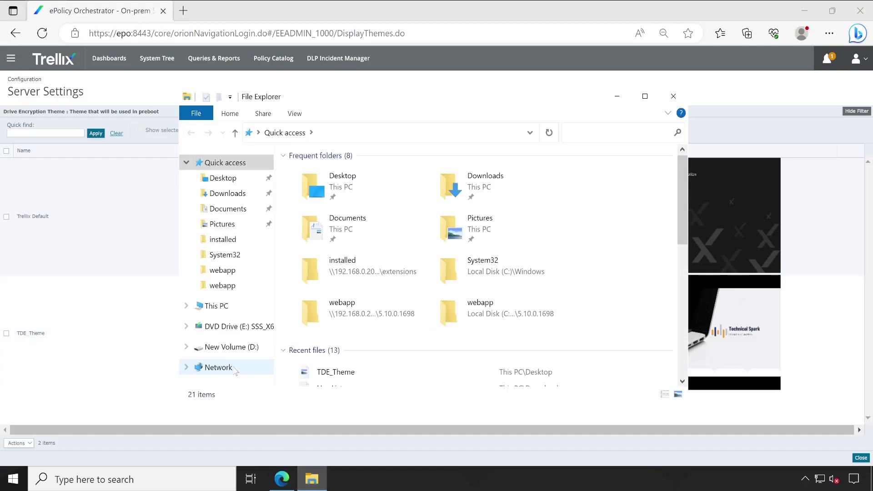
left_click(217, 306)
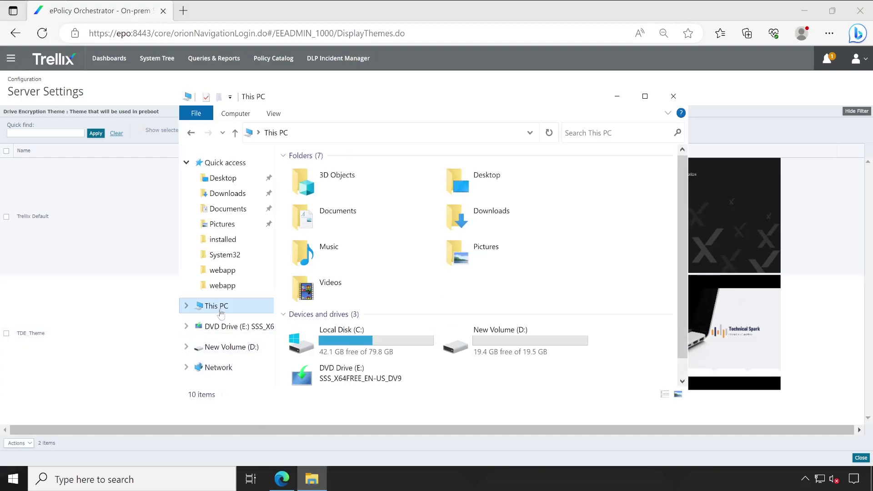
double_click(349, 344)
left_click(335, 202)
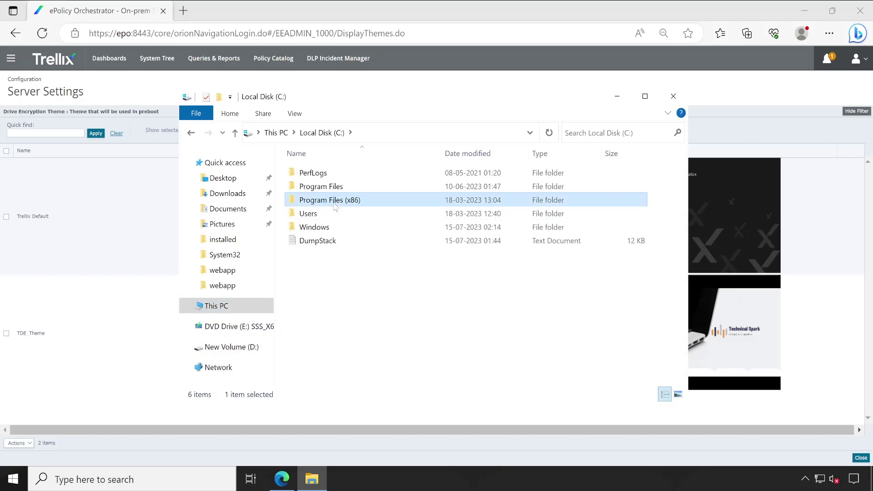
double_click(335, 203)
double_click(327, 200)
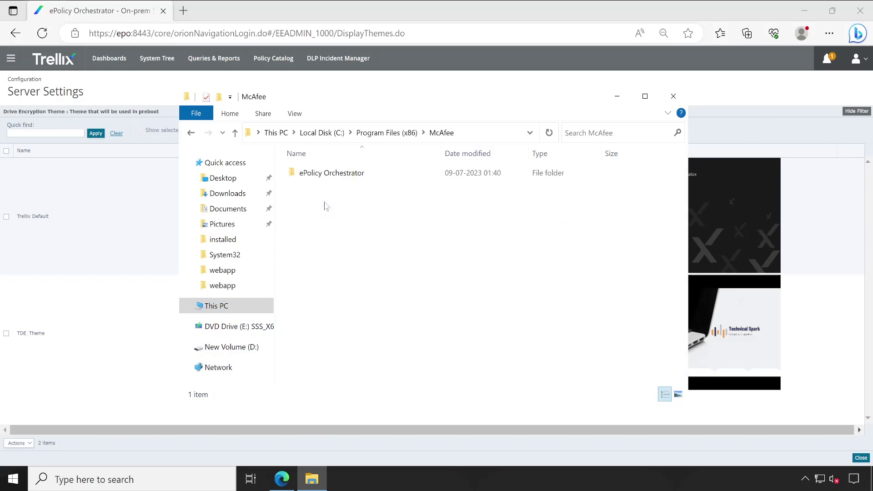
double_click(327, 175)
double_click(324, 293)
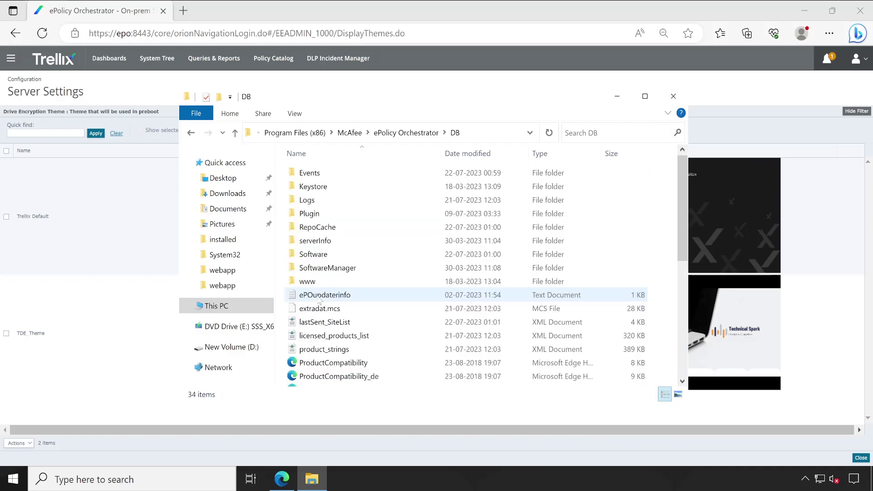
double_click(330, 254)
double_click(323, 176)
left_click(323, 229)
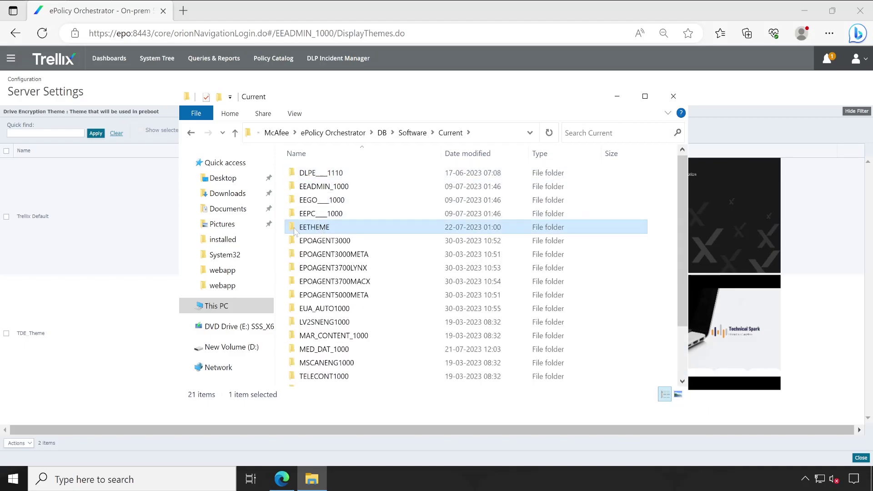
double_click(336, 229)
double_click(313, 174)
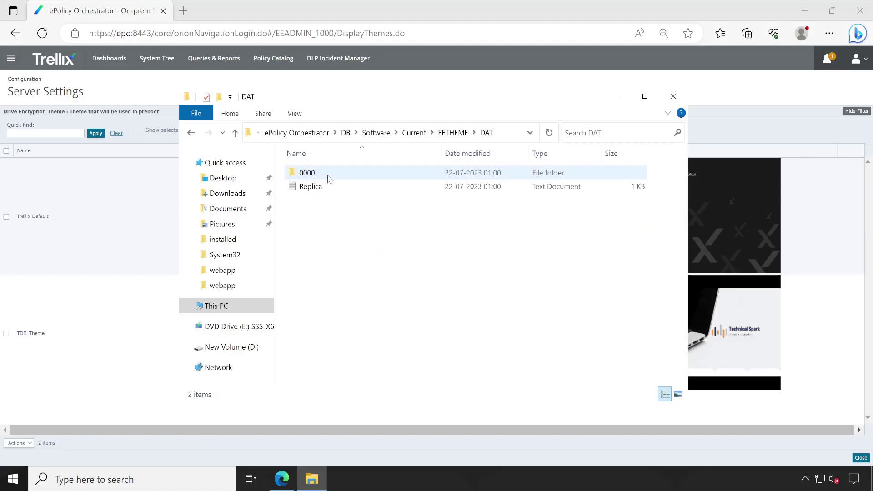
double_click(324, 177)
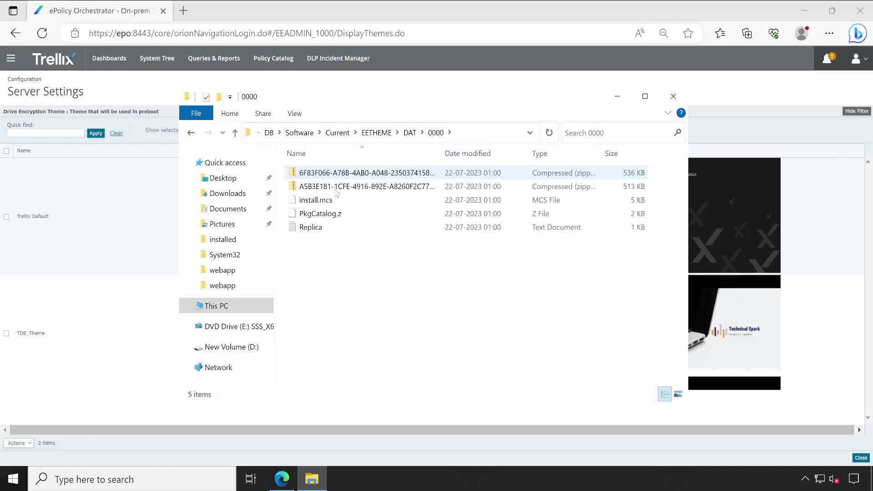
double_click(441, 158)
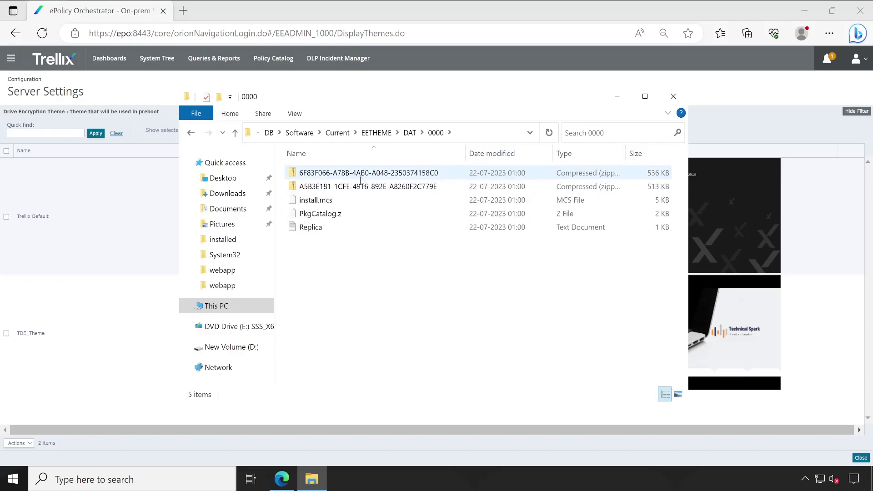
- Preview the Background image inside both the A5B3E181 and 6F83F066 theme zips
left_click(344, 191)
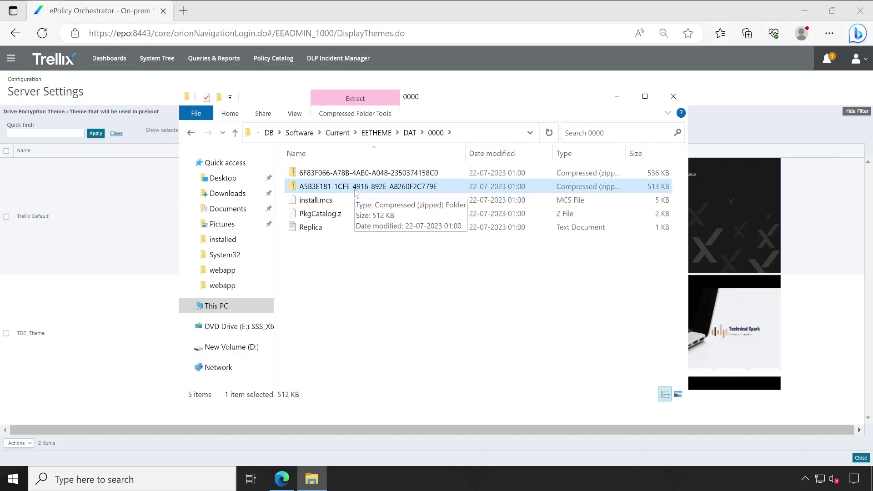
double_click(356, 191)
left_click(327, 177)
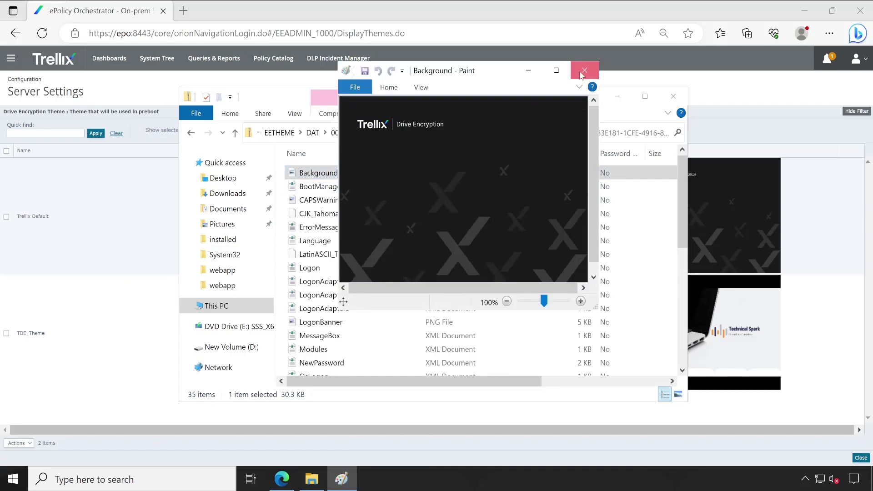
left_click(583, 70)
left_click(342, 137)
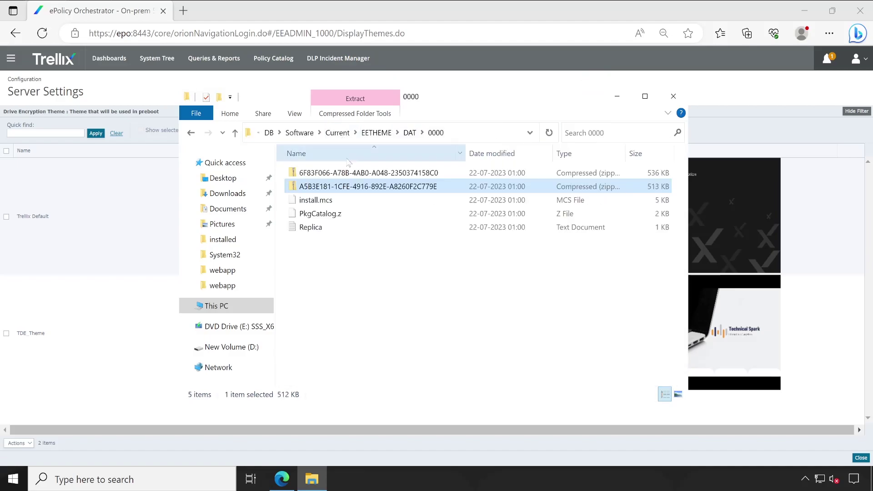
left_click(345, 174)
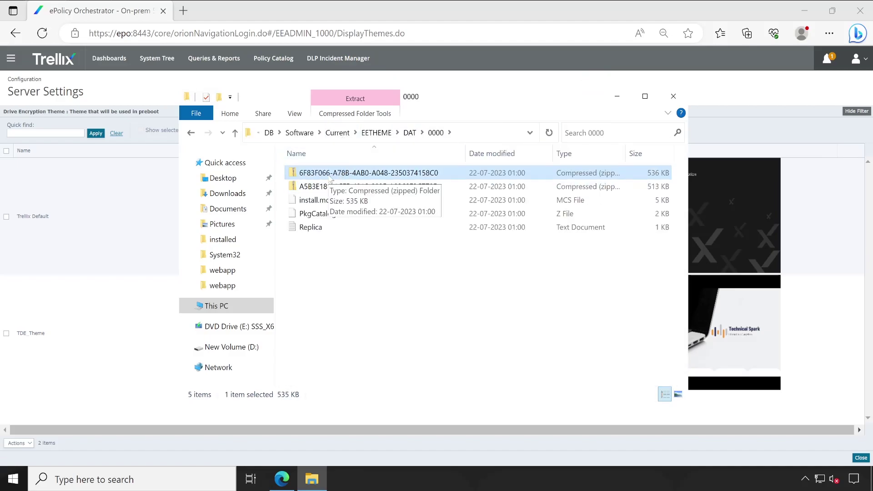
double_click(330, 177)
double_click(330, 179)
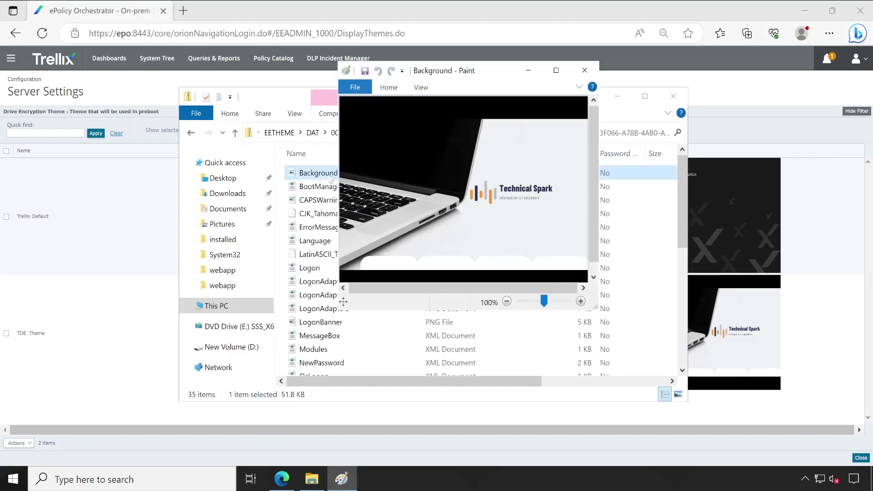
left_click(584, 72)
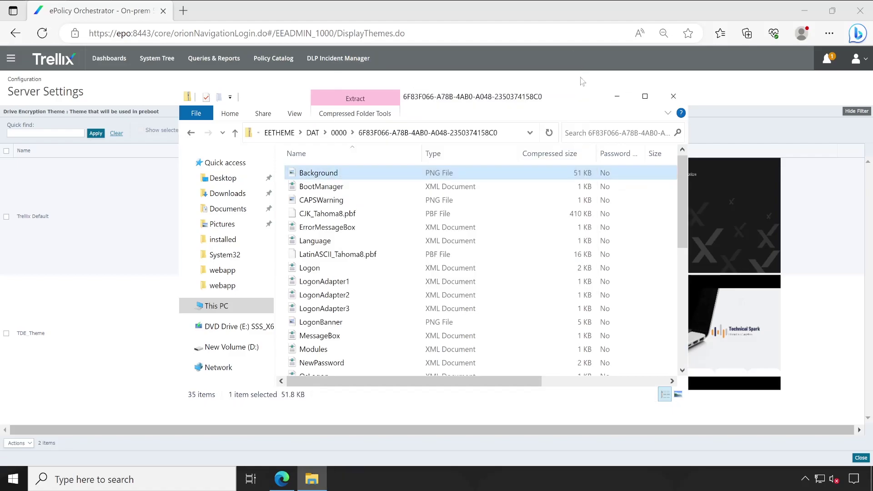
left_click(339, 133)
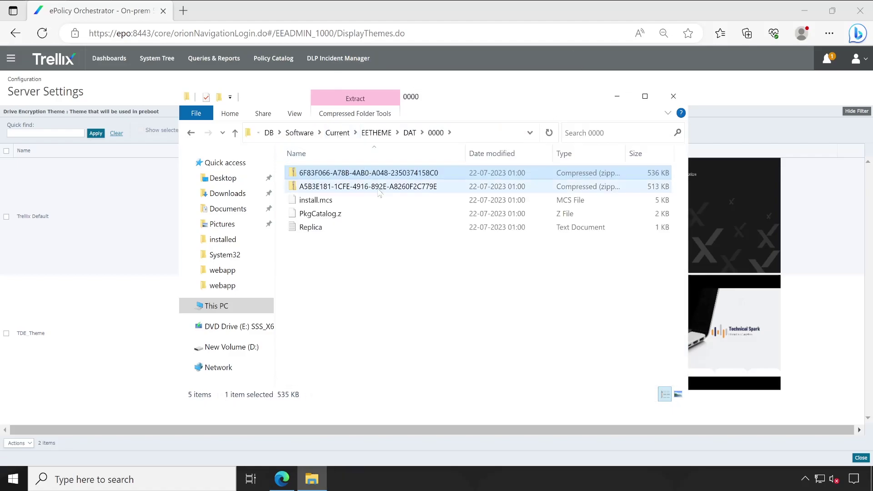
right_click(362, 175)
left_click(389, 327)
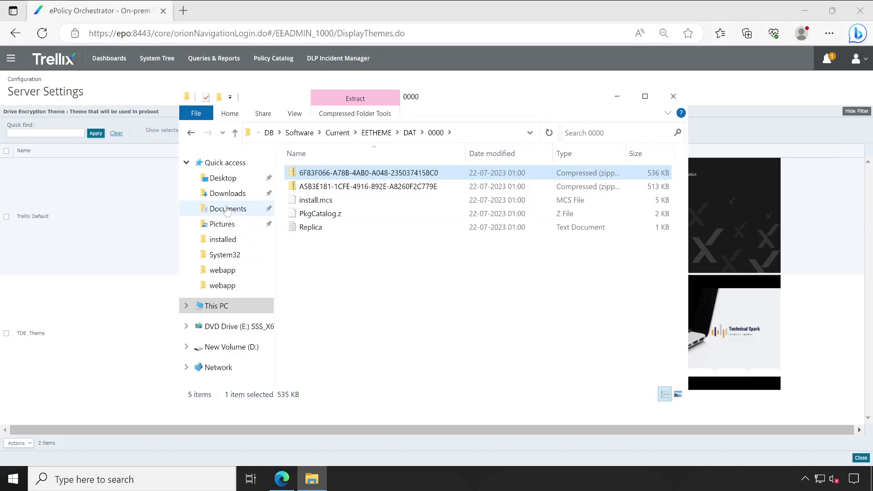
left_click(227, 193)
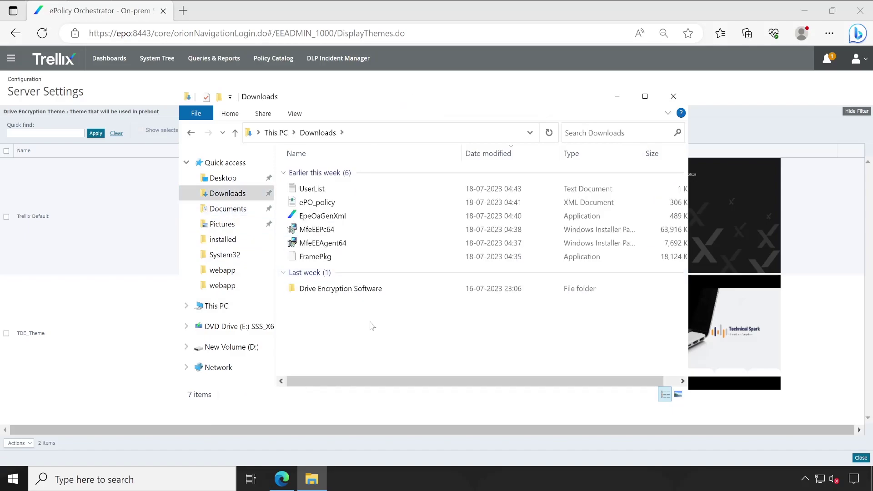
key("ctrl+v")
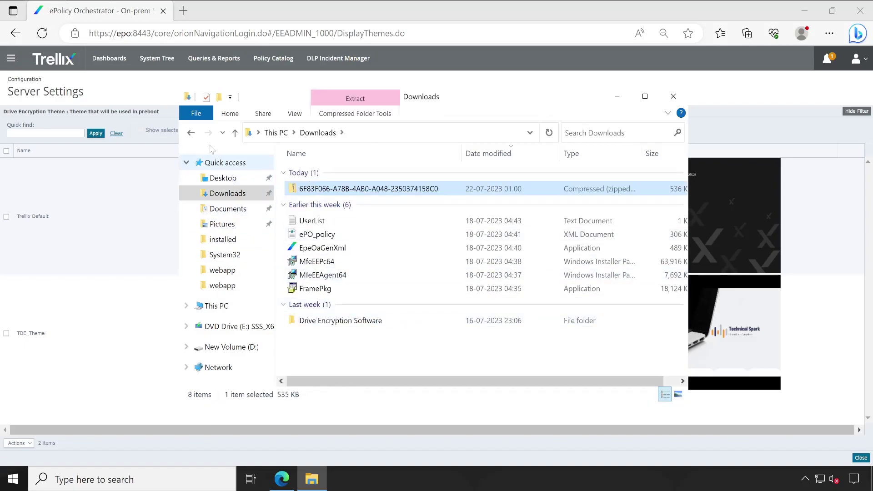
left_click(191, 133)
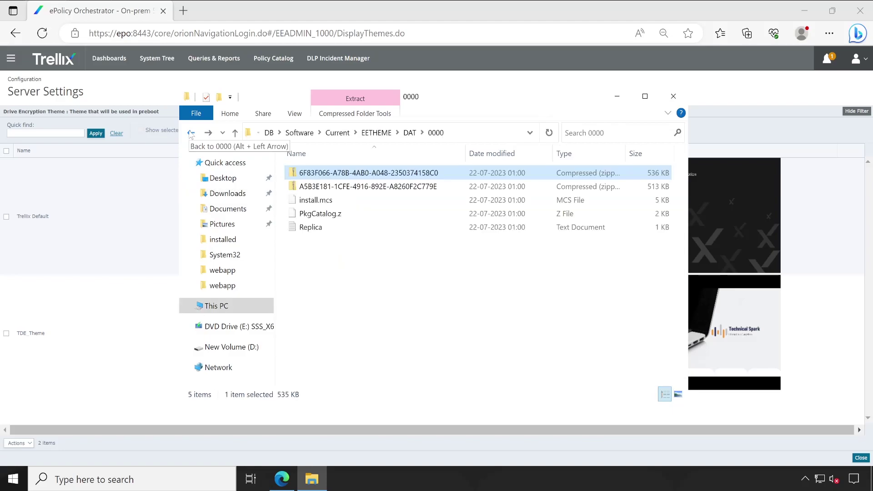
left_click(224, 195)
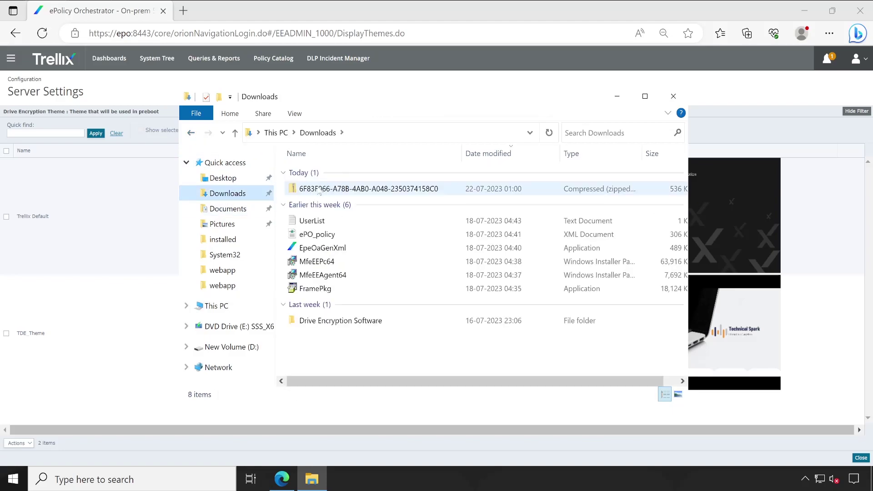
- Regenerate the missing theme package for TDE_Theme and confirm with Yes
left_click(12, 340)
left_click(7, 333)
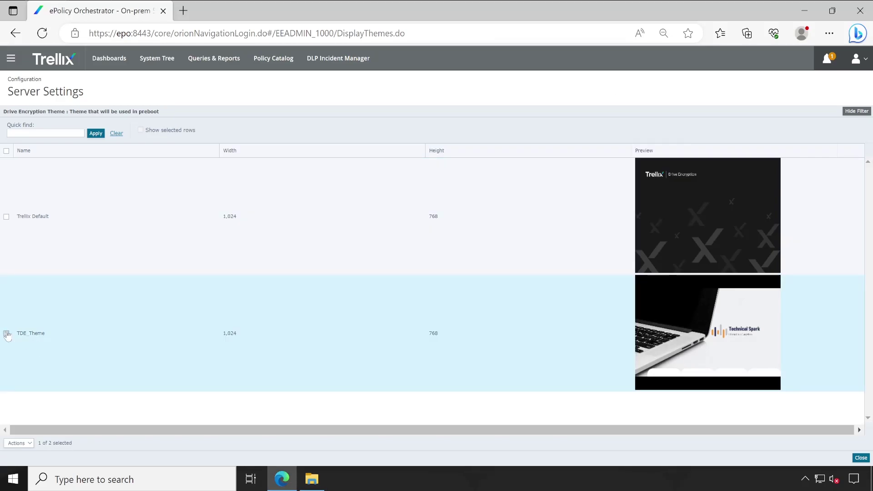
left_click(18, 443)
left_click(41, 417)
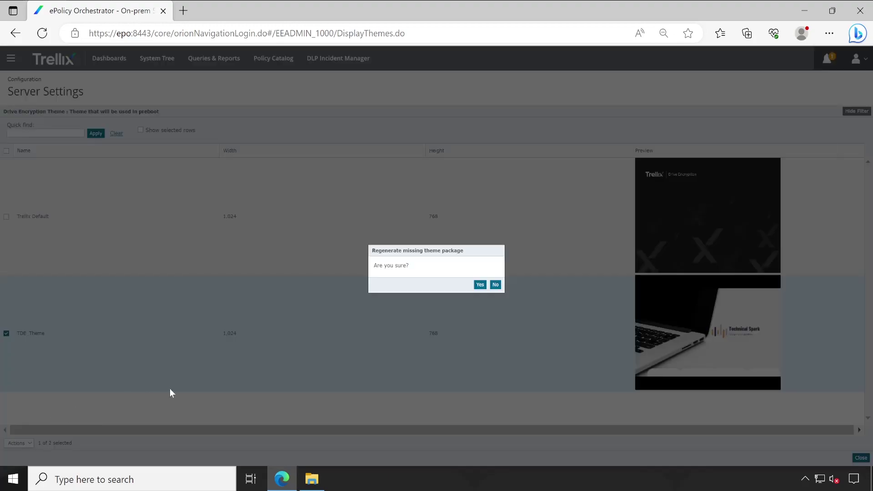
left_click(480, 285)
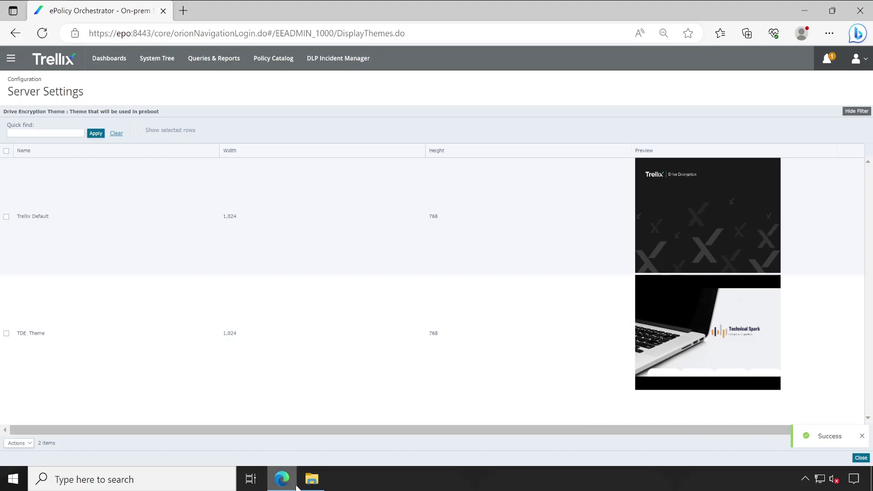
- Refresh the EETHEME 0000 folder to confirm the package zips now show 01:03 modified times
left_click(311, 479)
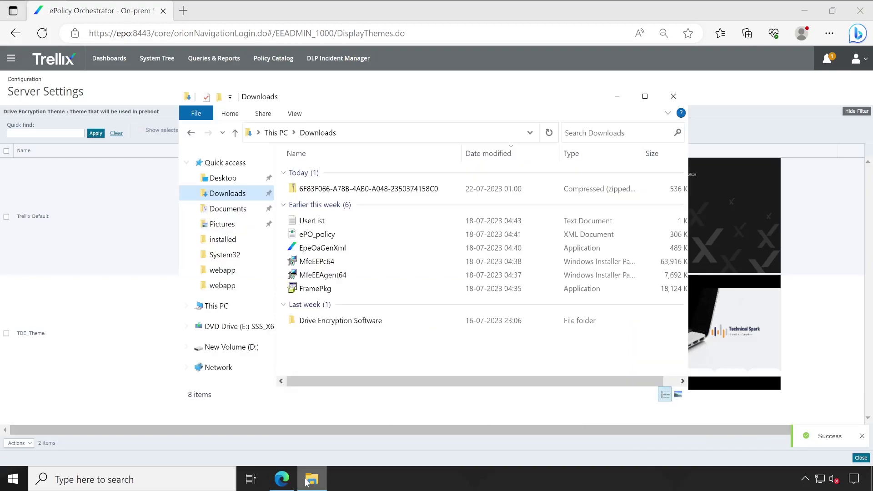
left_click(190, 132)
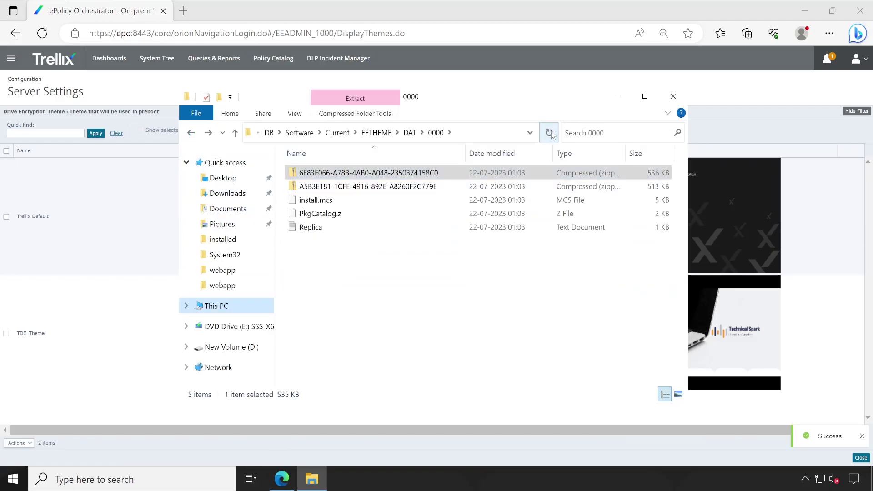
left_click(549, 133)
right_click(447, 265)
left_click(479, 317)
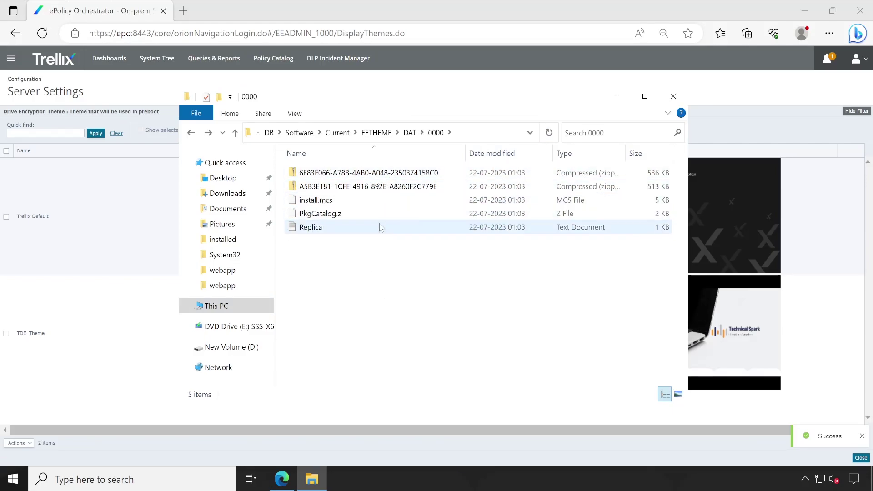
- Select the T1 system in Workstations and review its Agent actions without running one
left_click(150, 81)
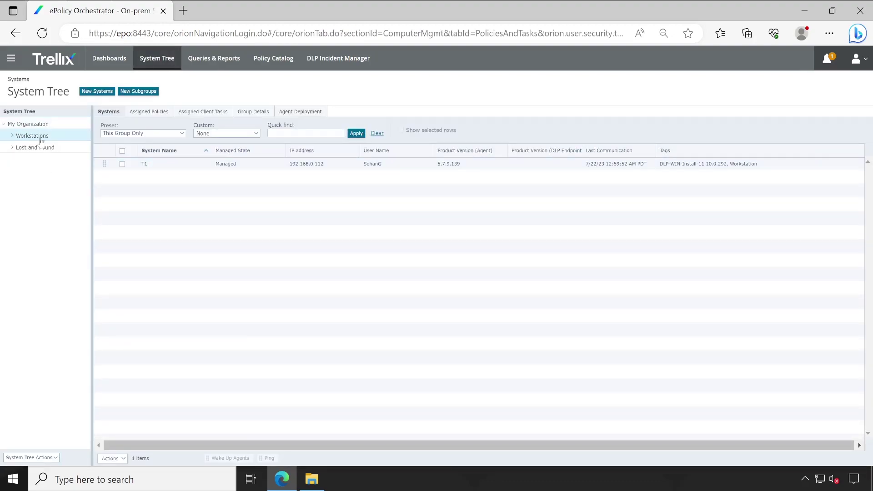
left_click(122, 164)
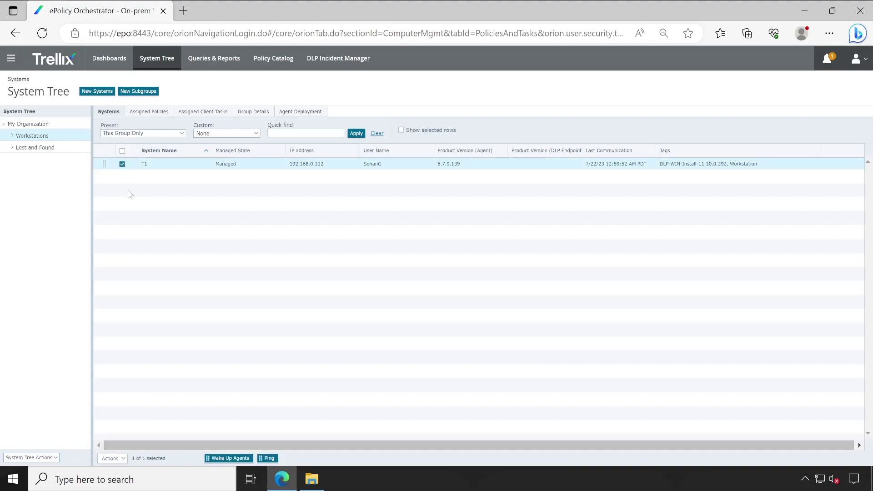
left_click(112, 458)
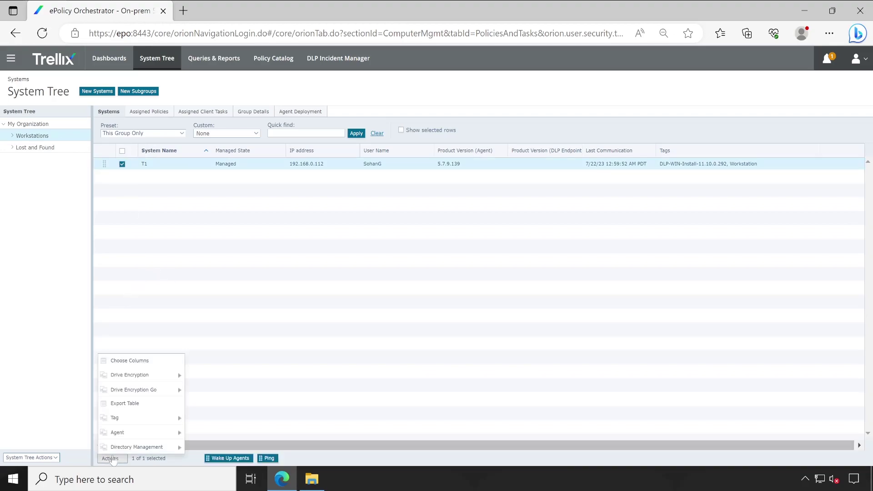
mouse_move(131, 433)
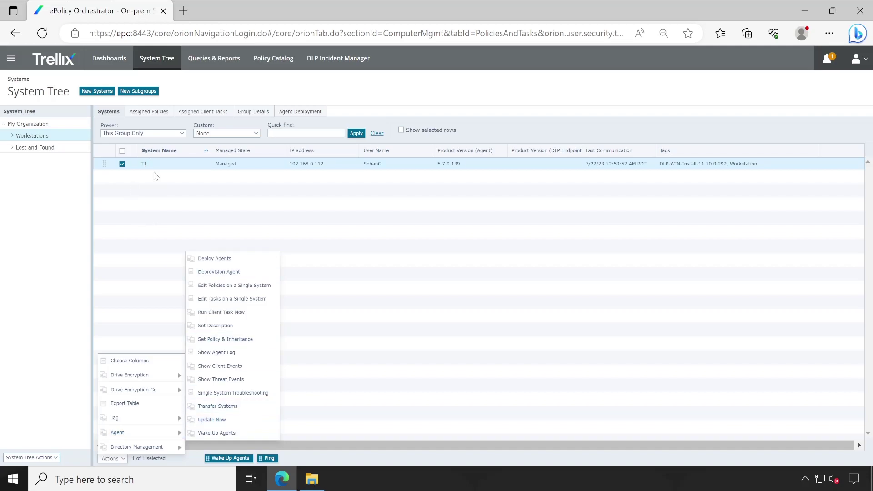
left_click(162, 197)
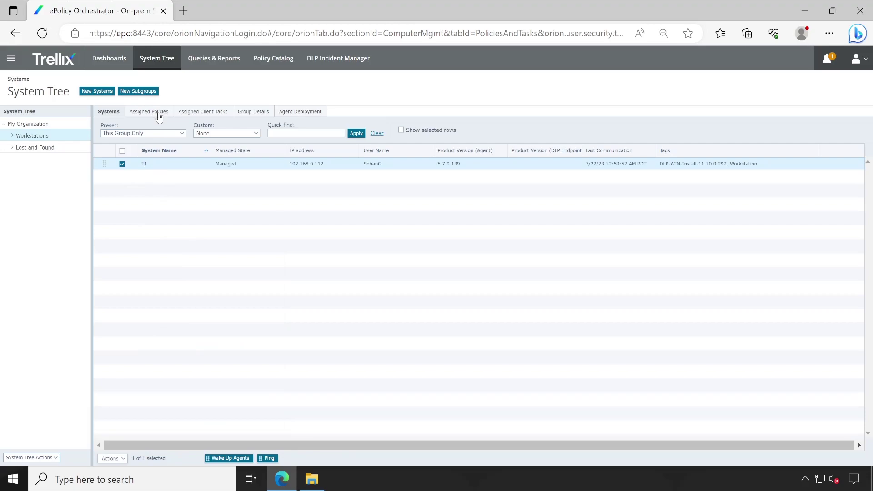
- Open the Trellix Agent General 'My Default' policy's Updates settings for Workstations
left_click(159, 114)
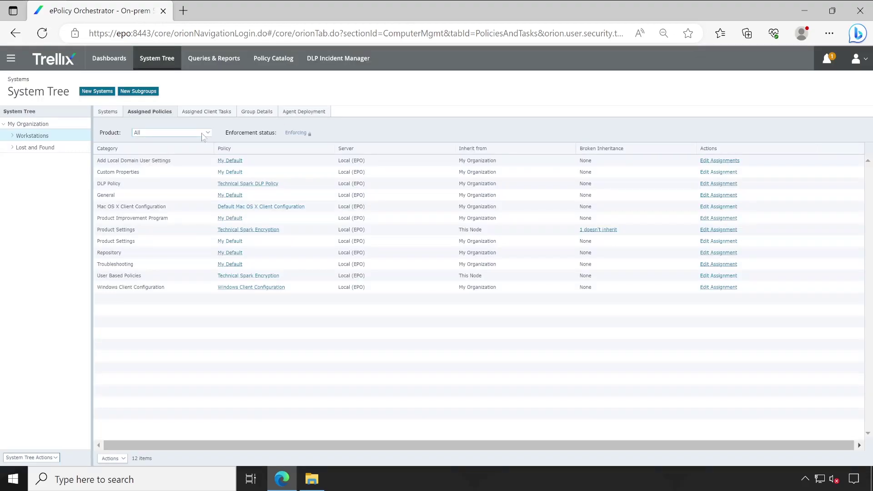
left_click(203, 132)
left_click(165, 169)
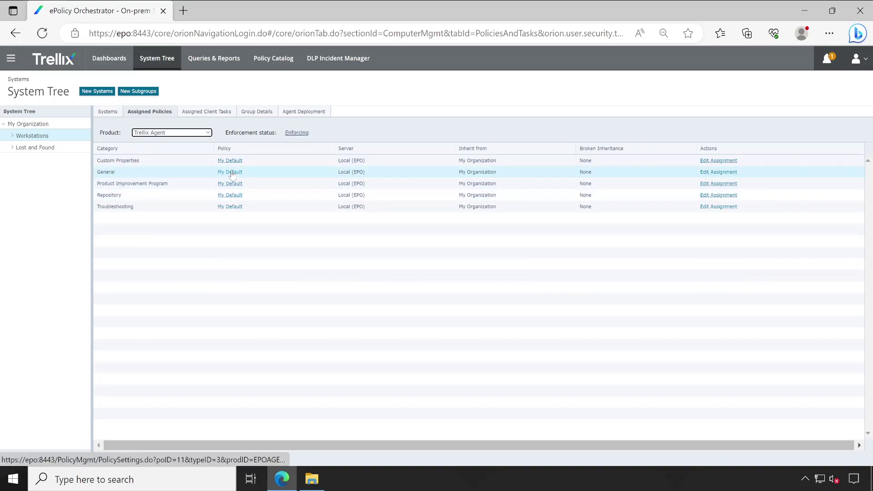
left_click(232, 173)
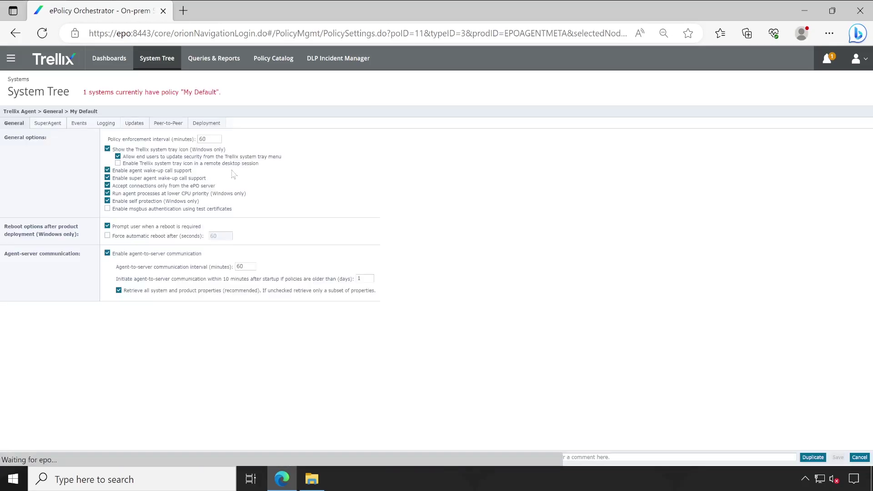
left_click(134, 123)
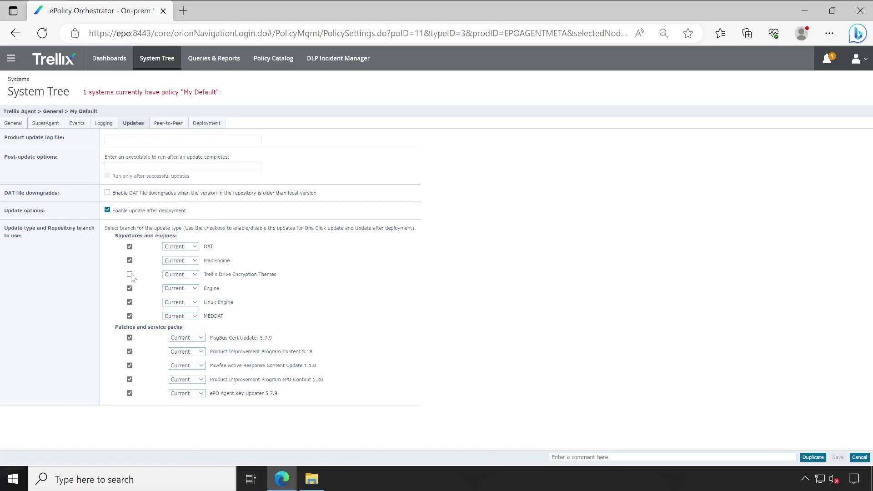
- Enable Trellix Drive Encryption Themes updates on the Current branch and save the policy
left_click(130, 275)
left_click_drag(210, 275, 282, 275)
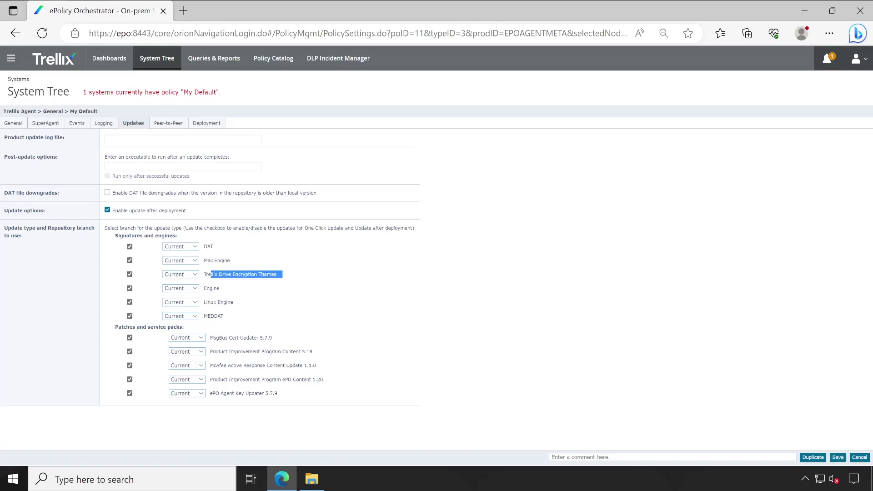
left_click(129, 275)
left_click(129, 275)
left_click(130, 275)
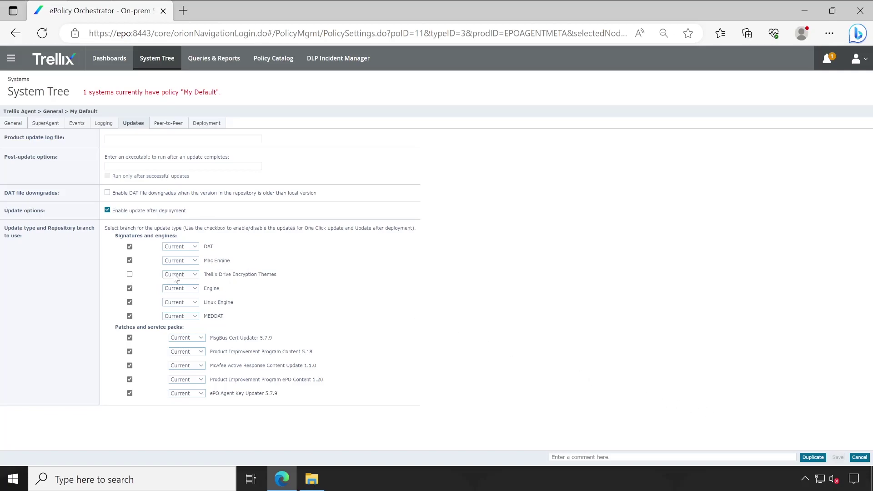
left_click(177, 275)
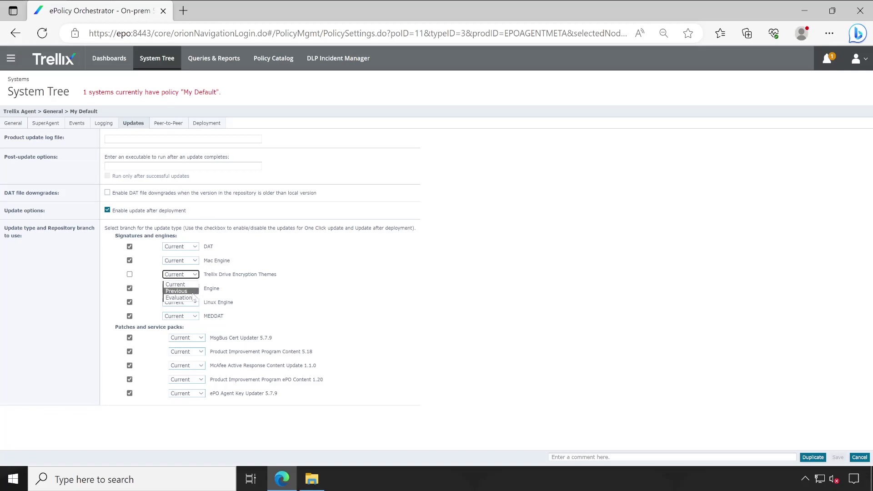
left_click(282, 434)
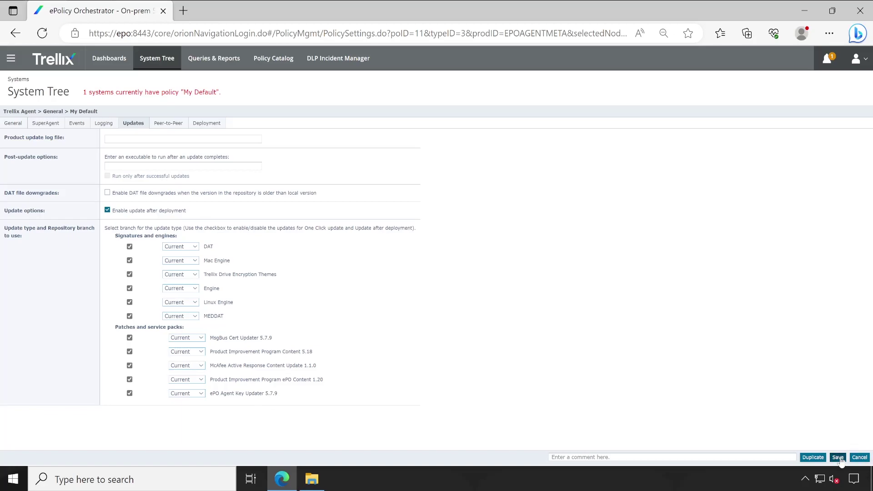
left_click(840, 458)
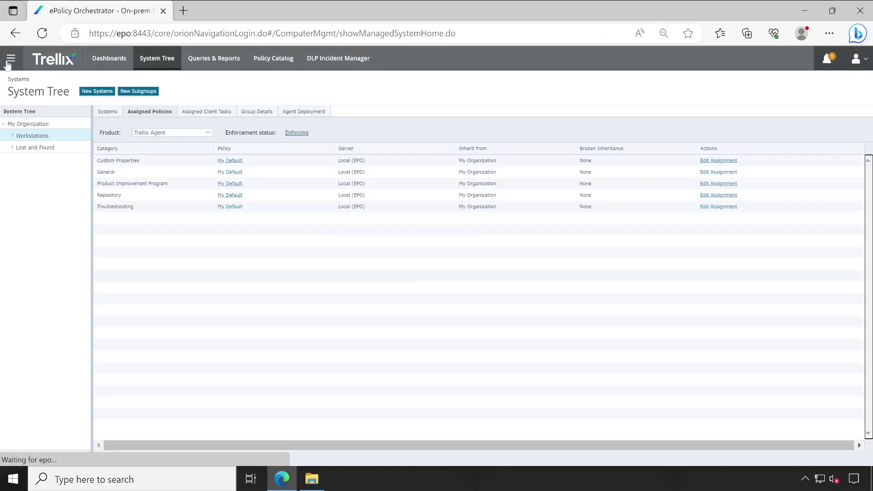
left_click(12, 58)
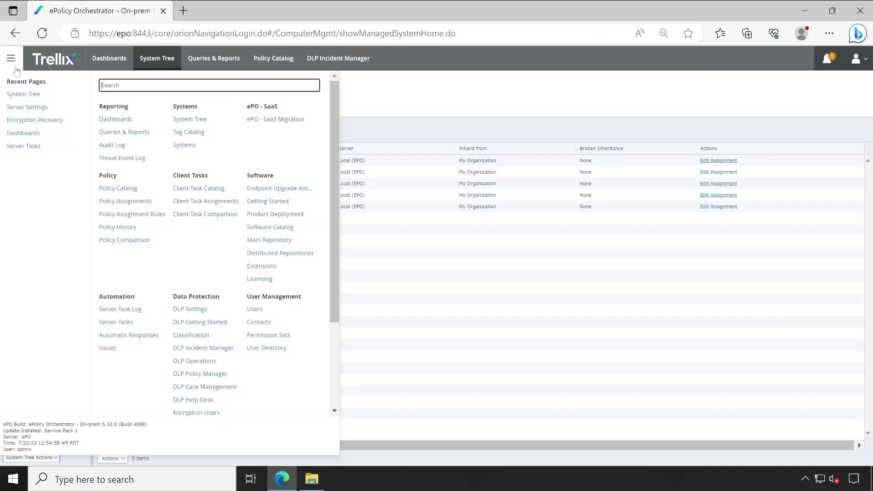
left_click(275, 240)
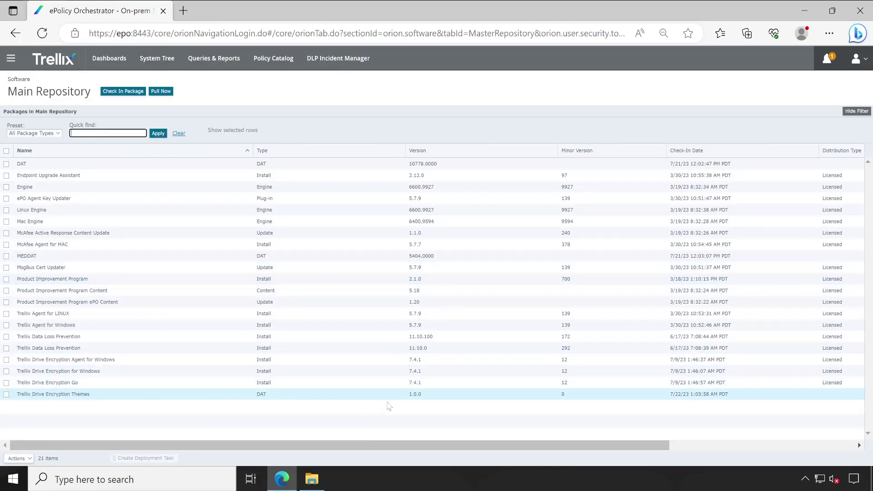
left_click(6, 394)
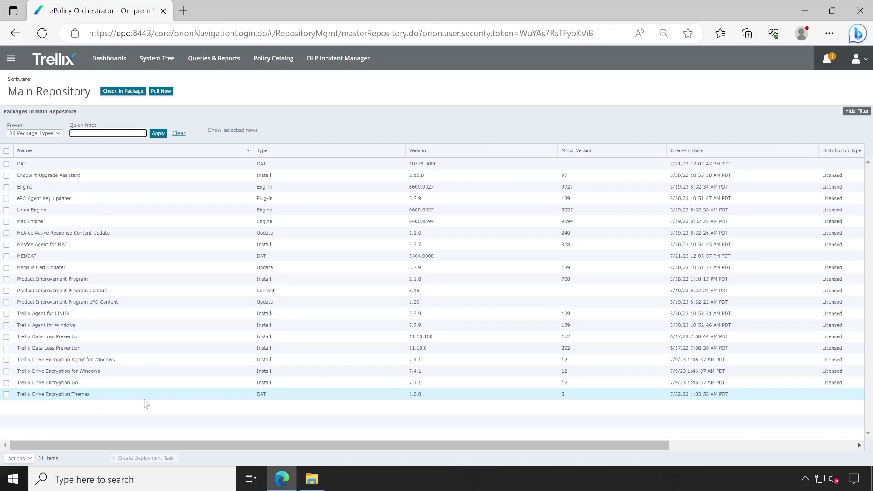
left_click(7, 395)
left_click(18, 458)
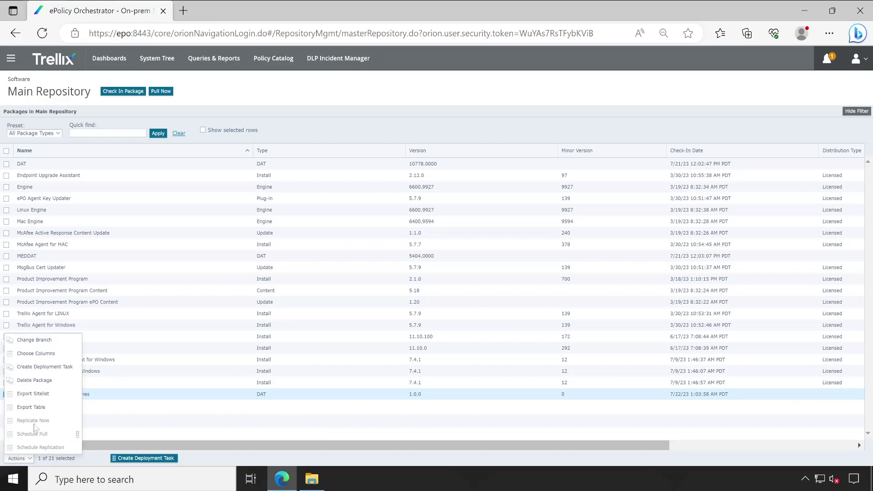
left_click(35, 340)
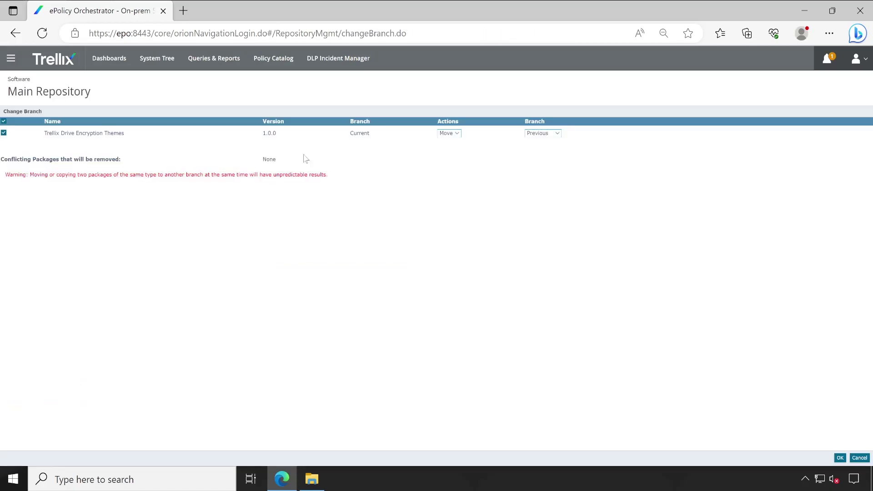
left_click_drag(371, 135, 354, 133)
left_click(858, 458)
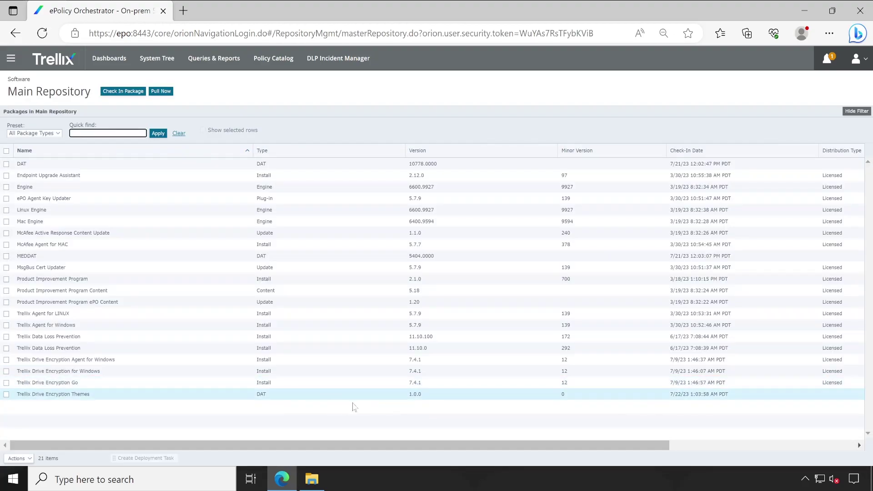
left_click_drag(667, 400, 711, 403)
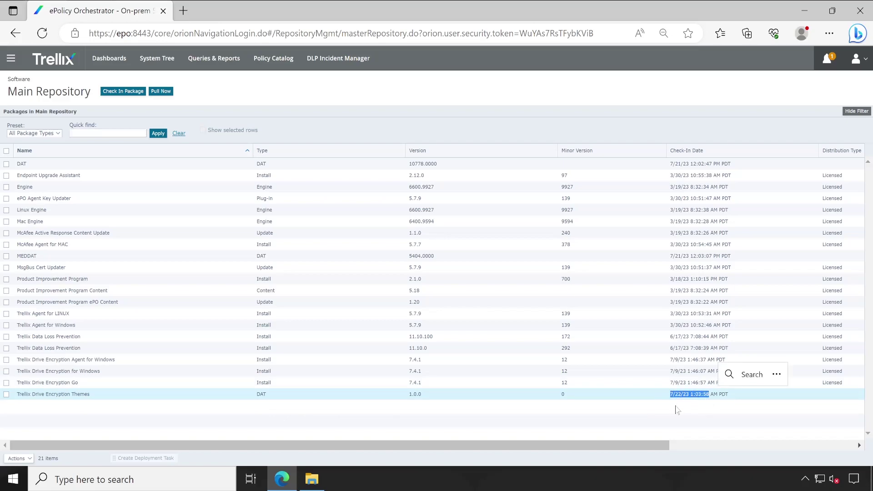
left_click(712, 405)
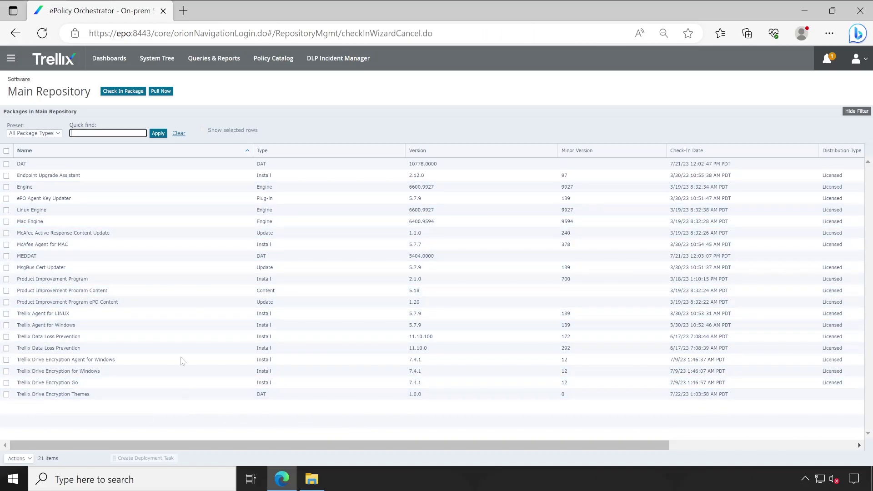
- Switch Product to Drive Encryption 7.4.1 and back to Trellix Agent, then view Assigned Client Tasks (0 items)
left_click(156, 67)
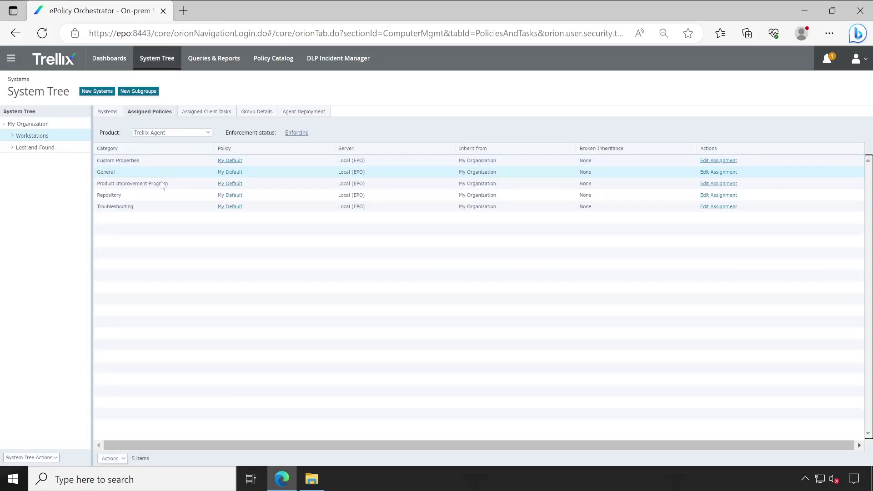
left_click(182, 132)
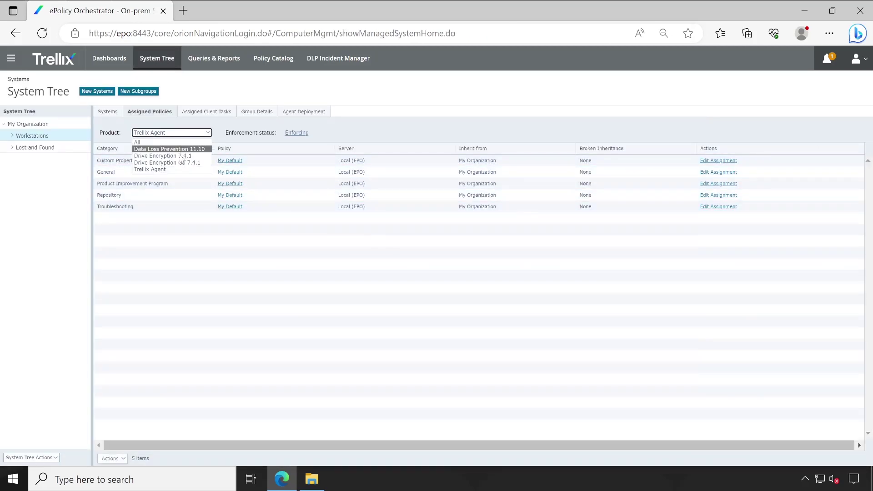
left_click(171, 156)
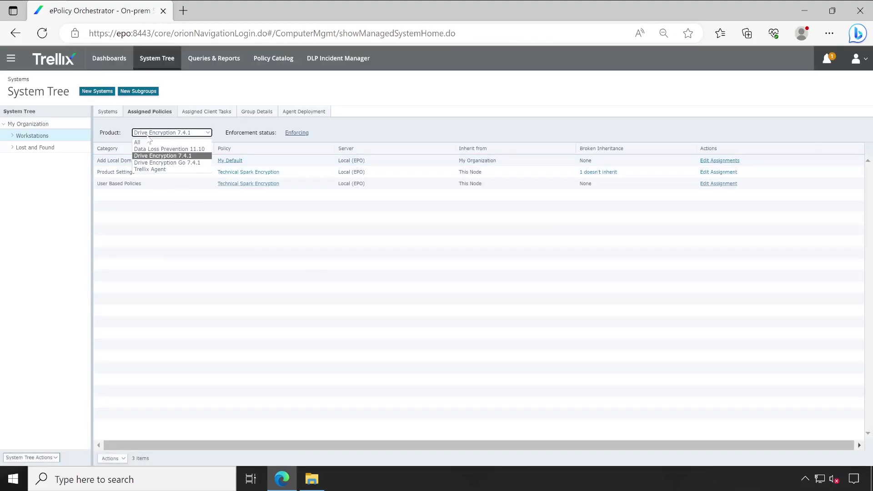
left_click(150, 171)
left_click(206, 264)
left_click(209, 113)
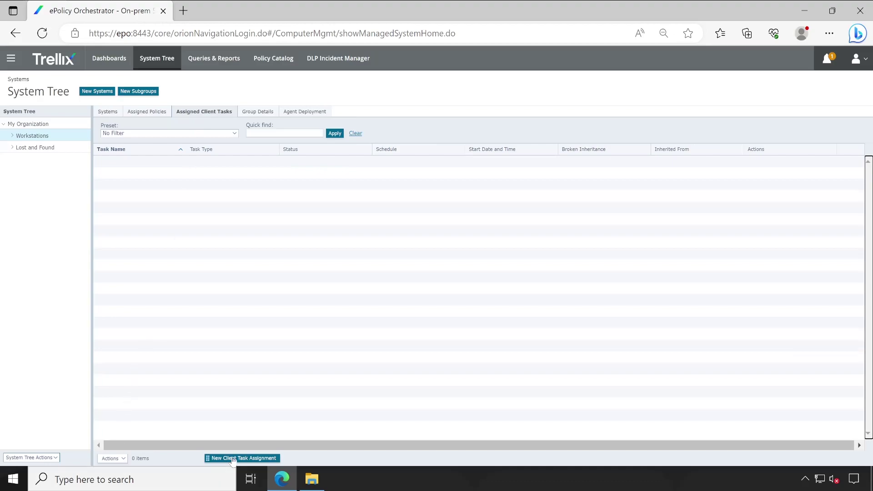
- Start a new Product Update task including Trellix Drive Encryption Themes and DAT, excluding Engine
left_click(233, 459)
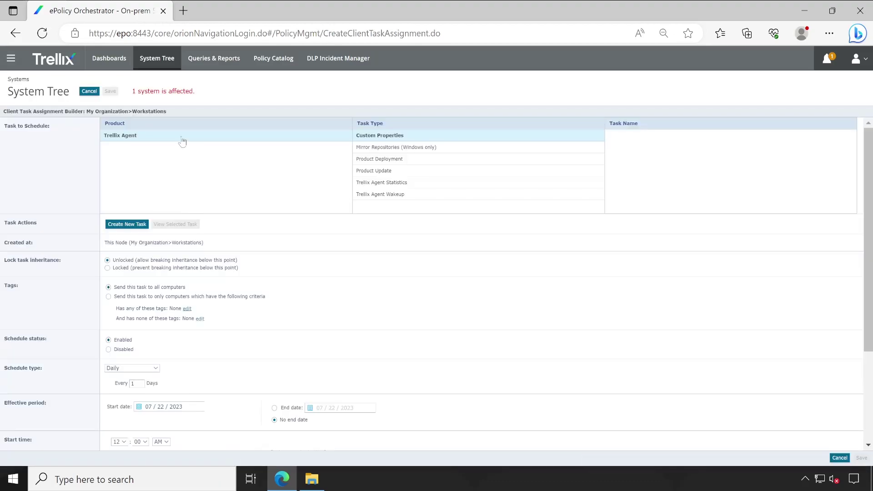
left_click(415, 175)
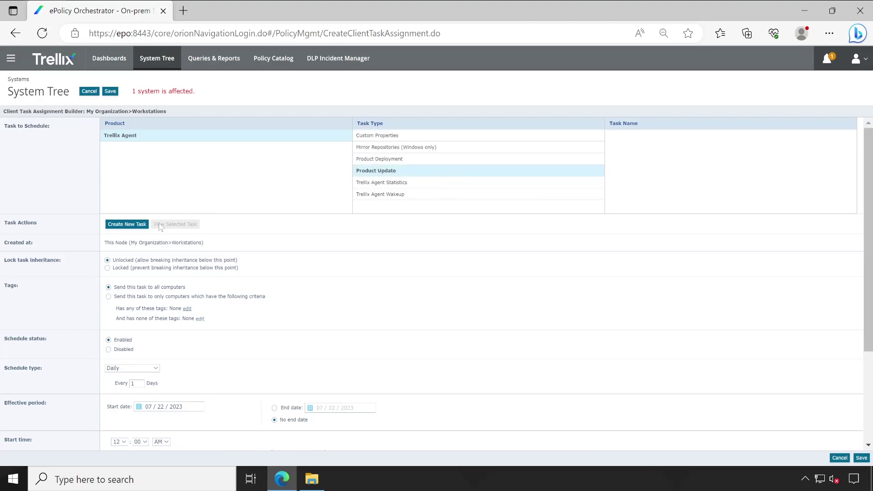
left_click(118, 225)
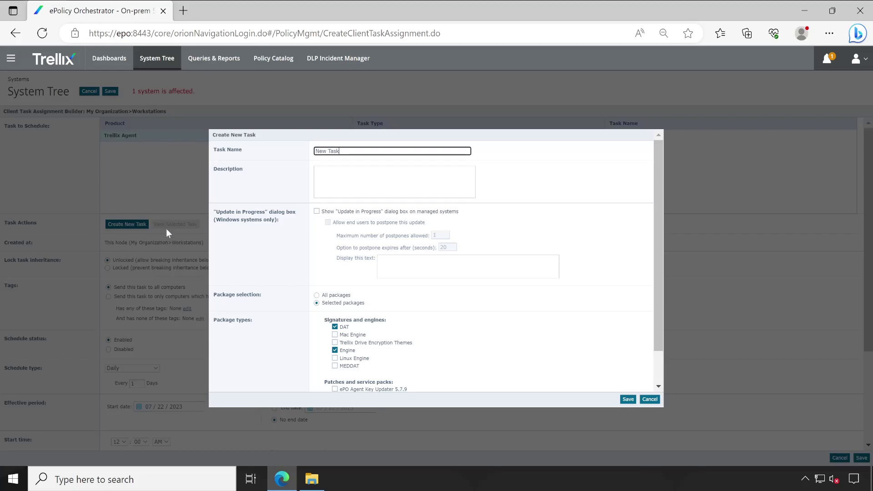
scroll(359, 288, "down", 1)
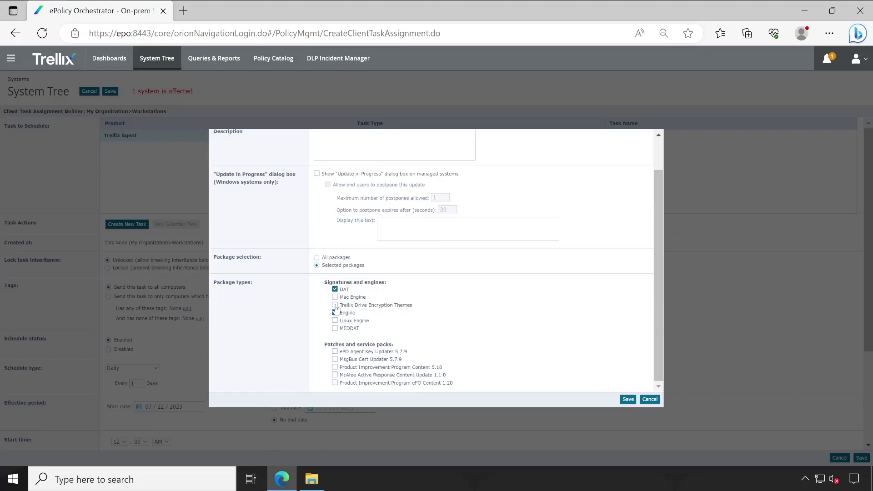
left_click(335, 305)
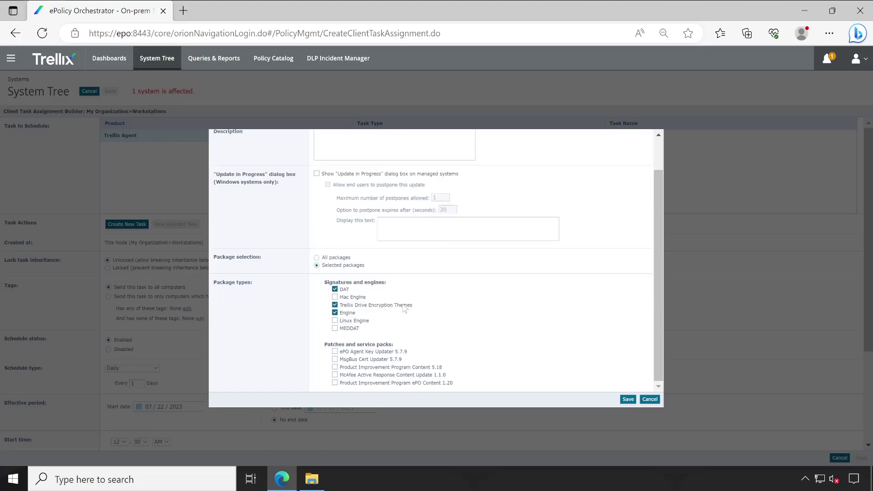
left_click(335, 313)
left_click(335, 290)
scroll(458, 369, "up", 2)
- Name the update task 'TDE Theme Update' and save it
left_click(214, 154)
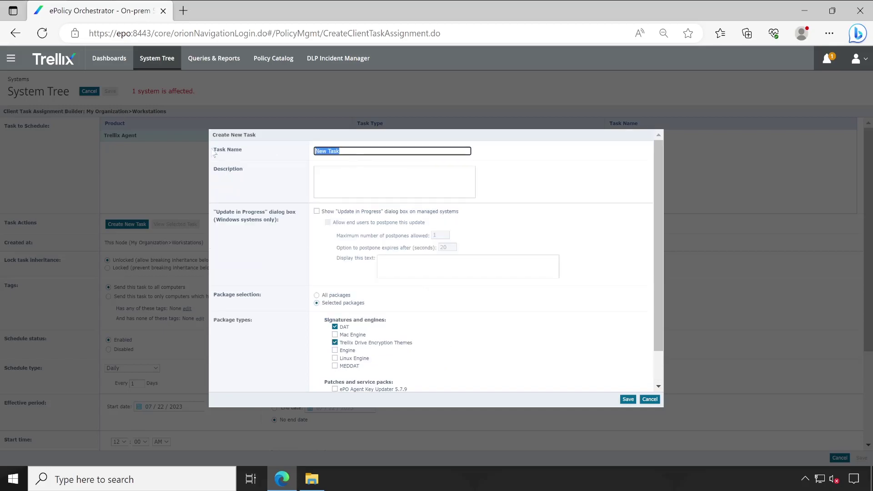
type("TDE Theme Update")
scroll(377, 322, "down", 1)
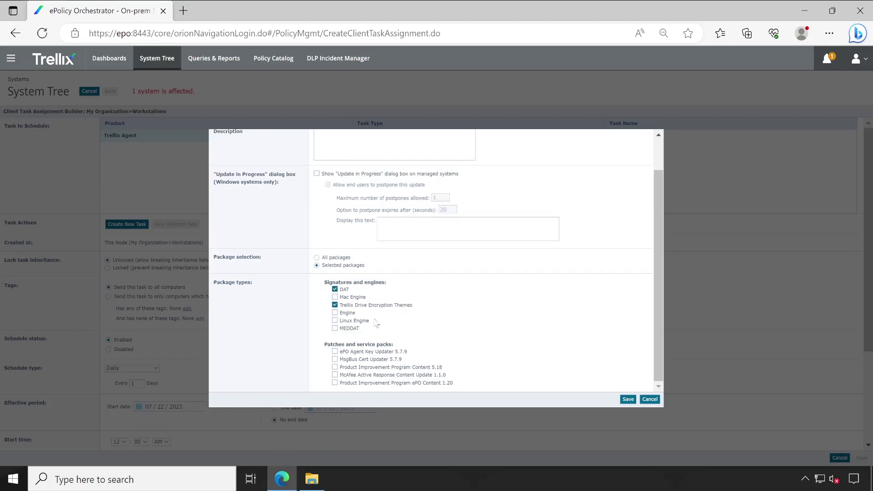
left_click(628, 399)
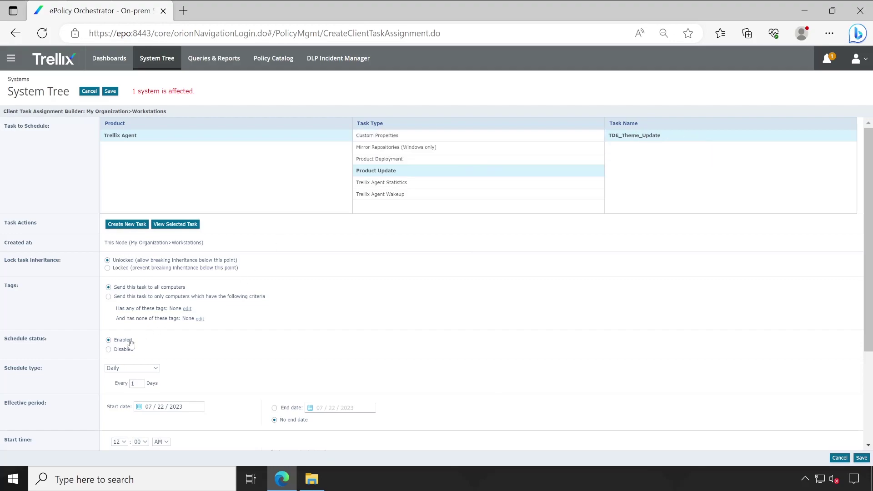
- Schedule the task assignment to Run immediately, save it, and view the Workstations systems
left_click(125, 367)
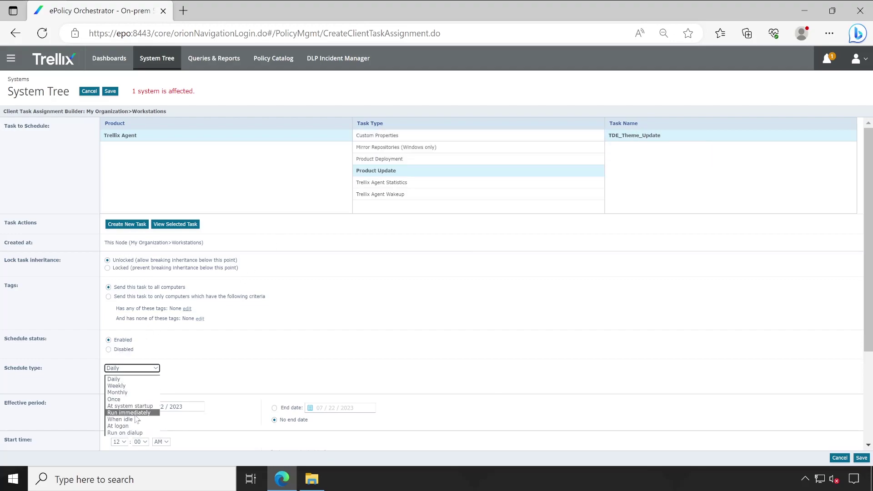
left_click(136, 412)
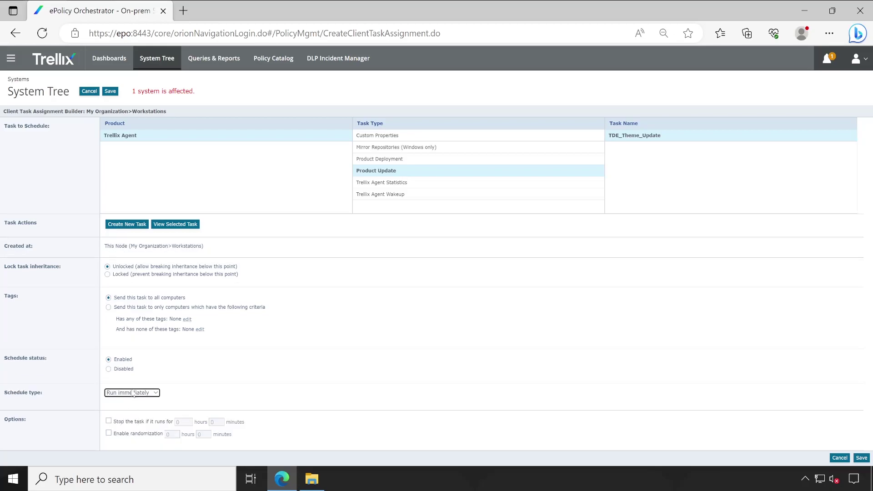
left_click(866, 459)
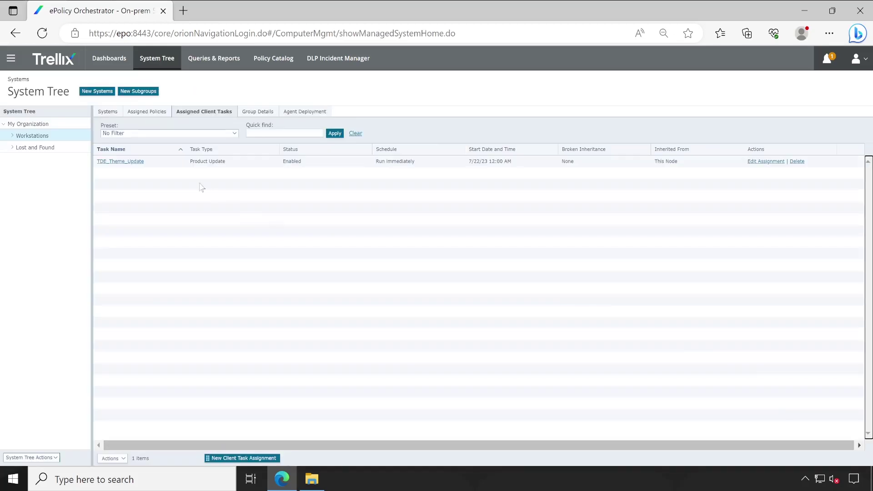
left_click(107, 112)
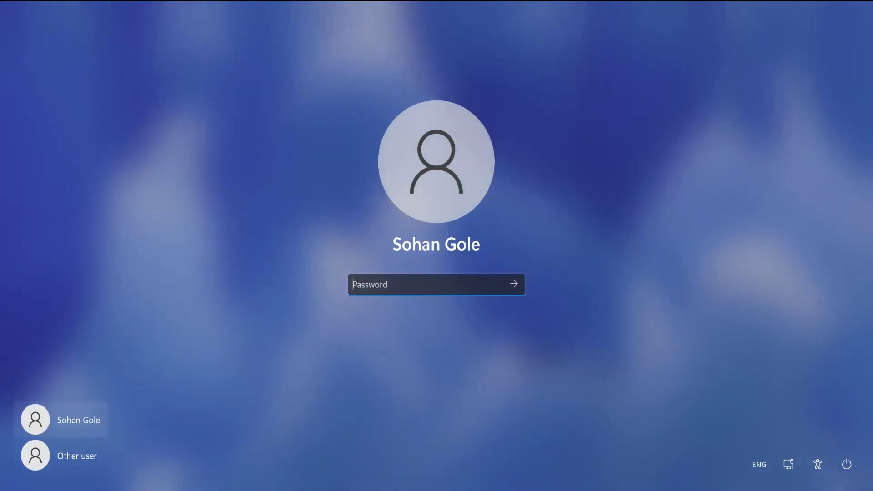
- Sign in to the client and open the Trellix Agent Status Monitor full screen
type("*********")
key("Return")
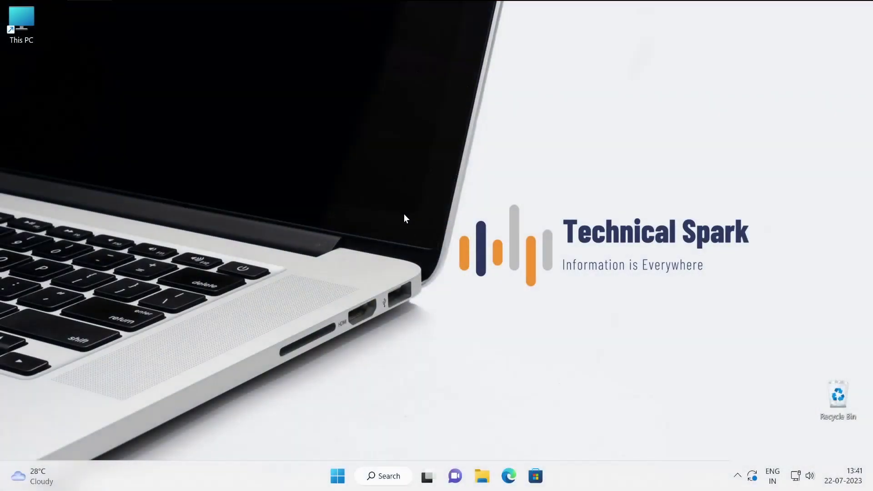
left_click(736, 475)
right_click(737, 366)
left_click(685, 393)
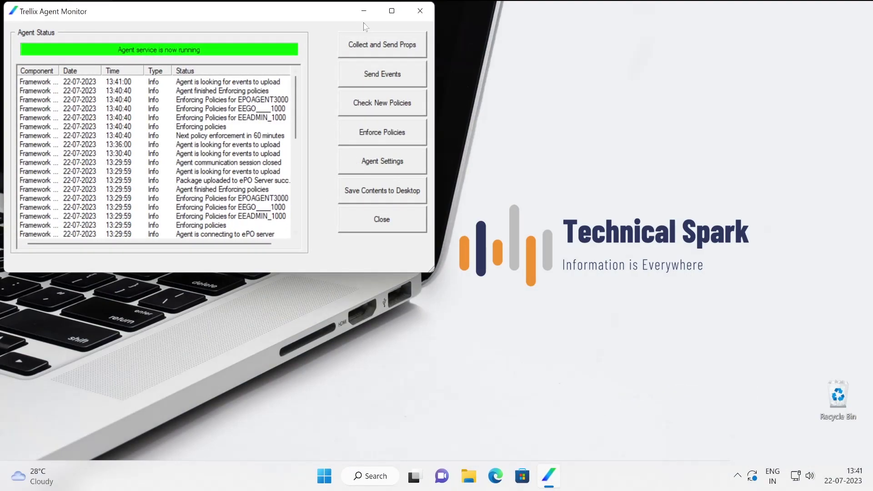
left_click(392, 16)
- Check for new policies and review the TDE_Theme_Update log entries through the successful update
left_click(829, 106)
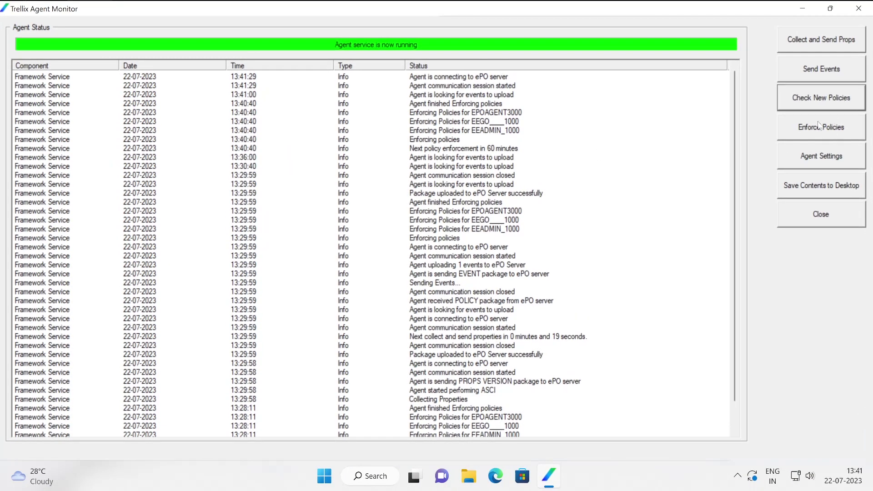
left_click(502, 80)
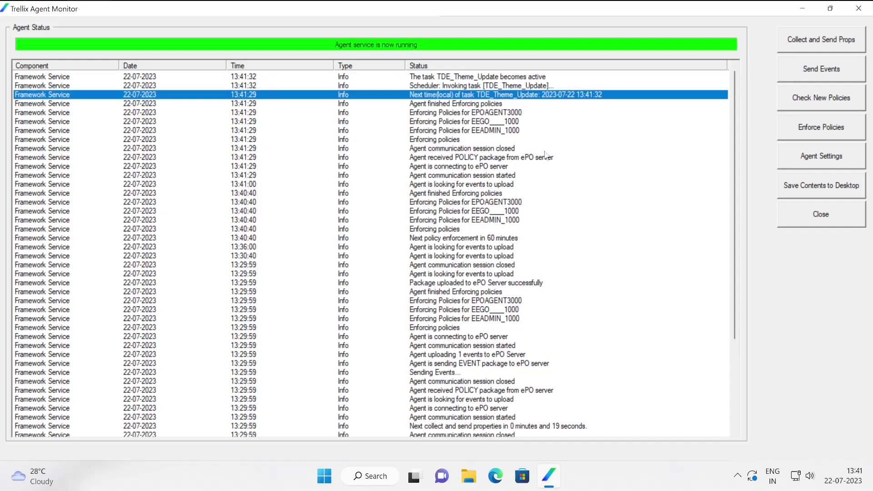
left_click(531, 78)
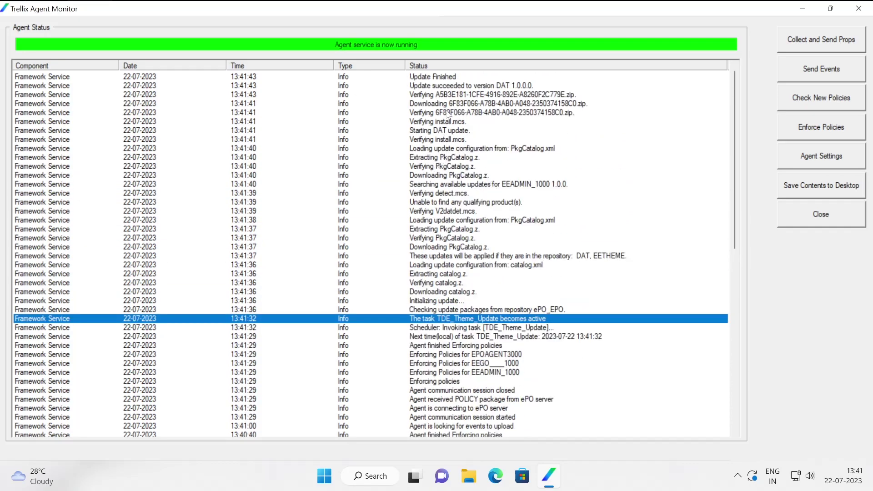
left_click(511, 113)
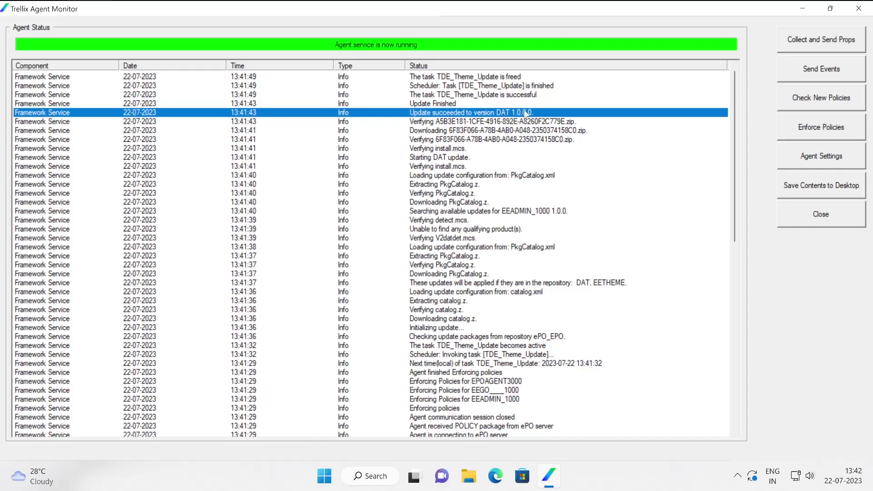
left_click(492, 123)
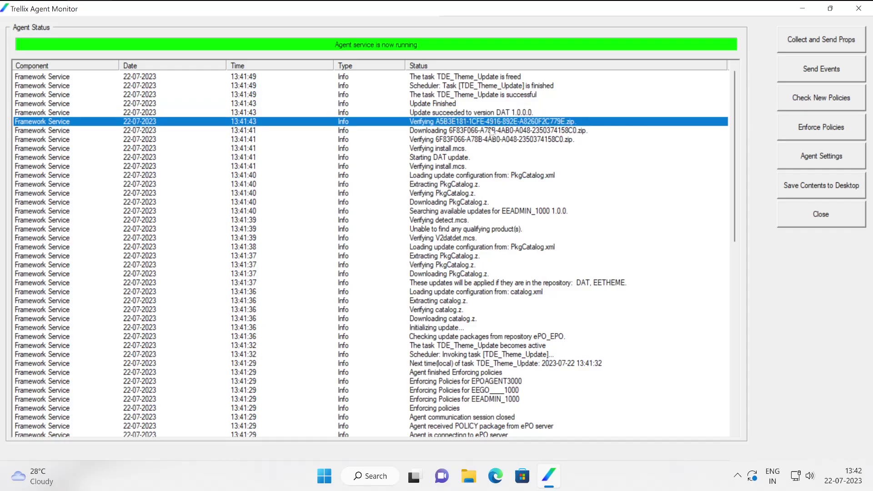
left_click(487, 114)
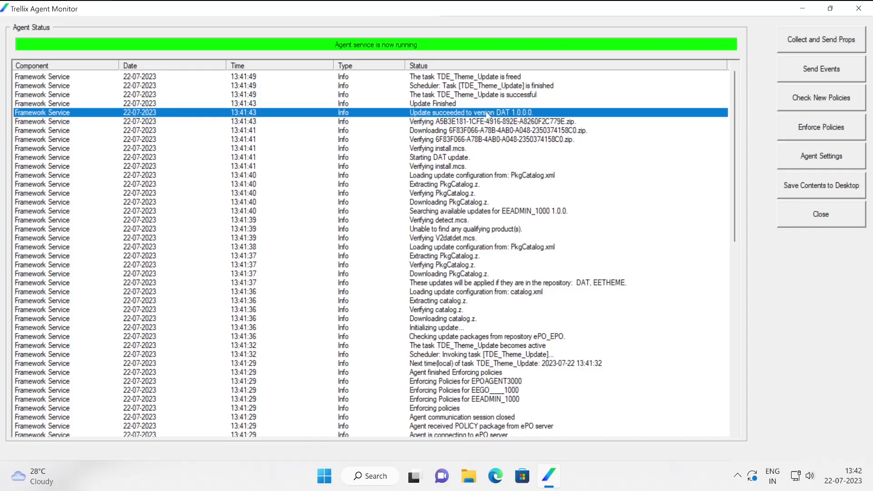
left_click(830, 8)
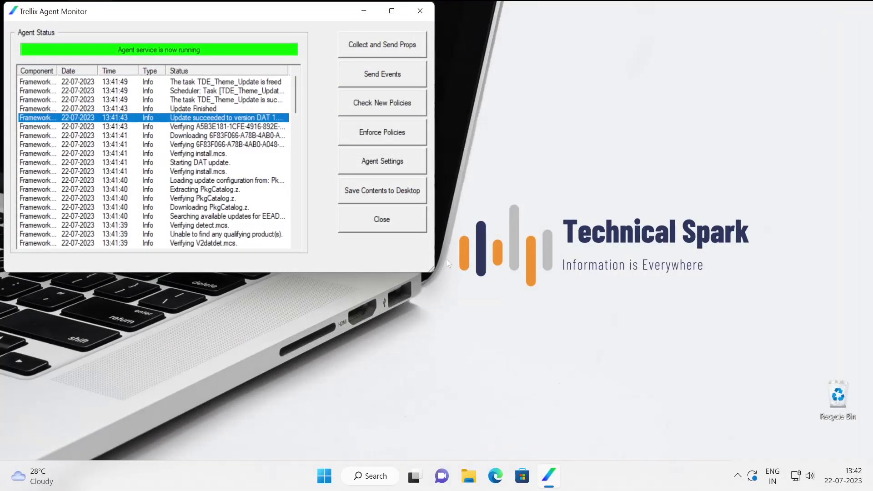
- Enforce policies, send properties, then browse to C:\Program Files\McAfee\Endpoint Encryption\Theme
left_click(386, 136)
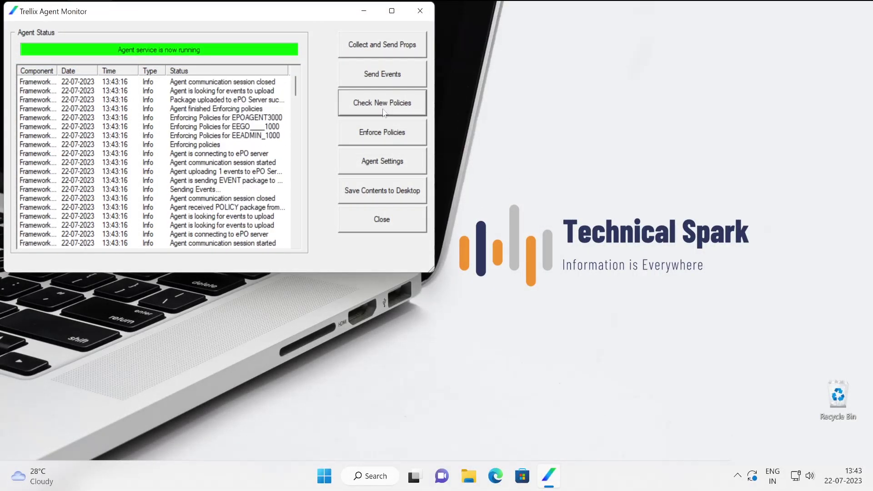
left_click(382, 44)
left_click(470, 479)
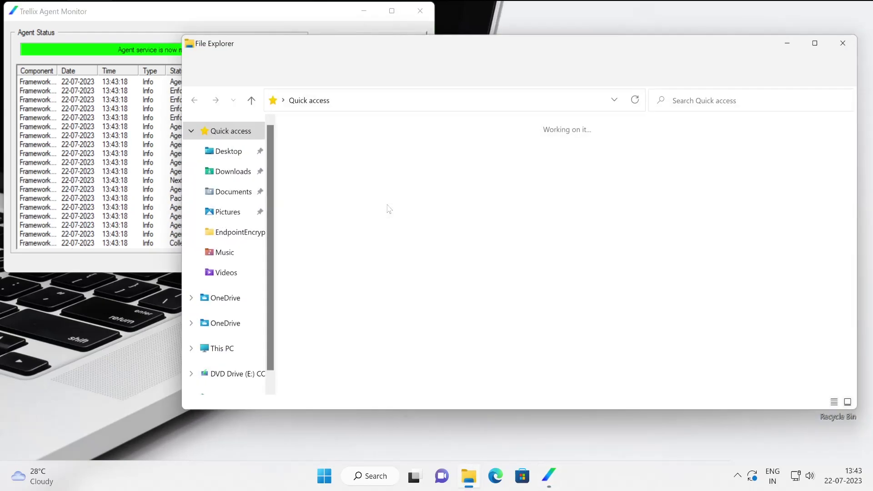
left_click(219, 350)
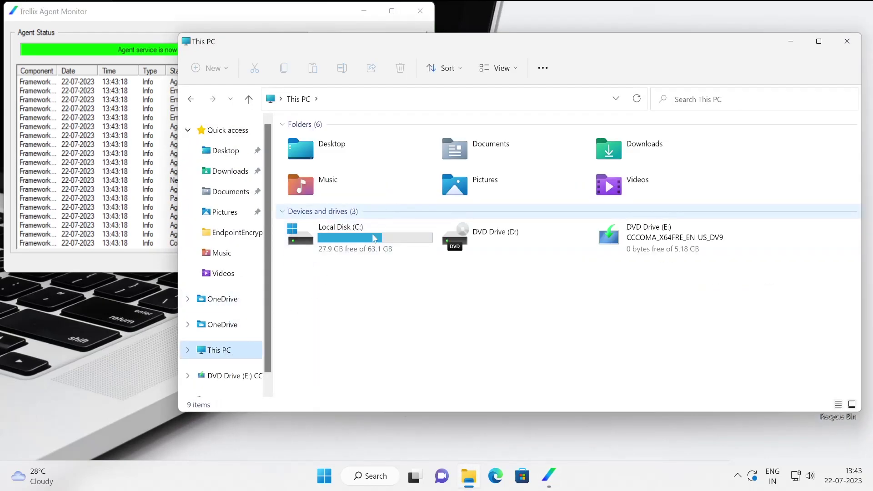
double_click(365, 247)
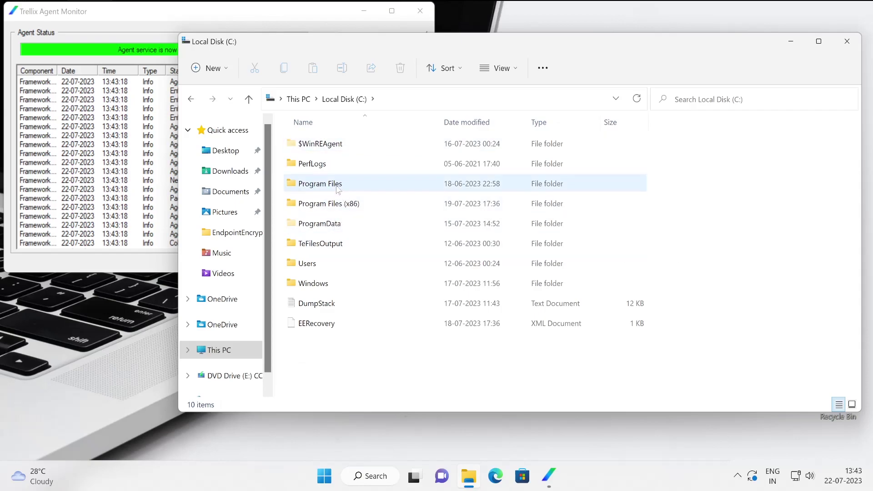
double_click(337, 190)
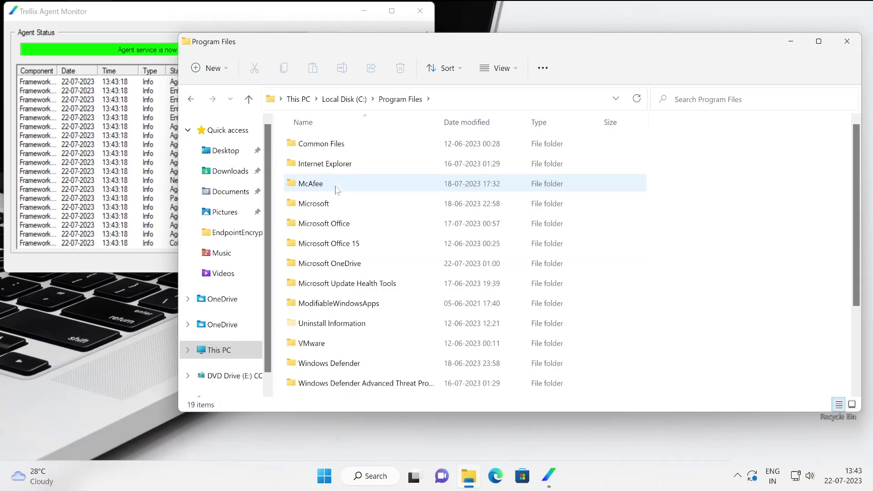
double_click(336, 189)
double_click(335, 184)
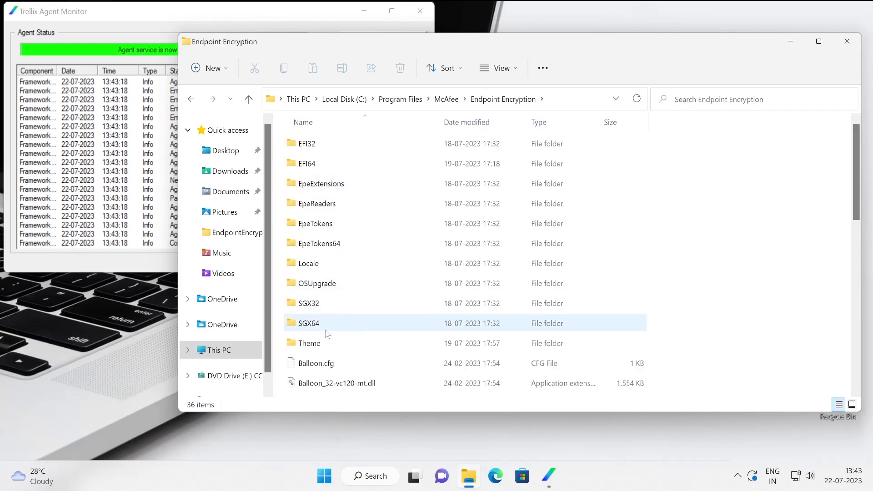
left_click(326, 348)
double_click(326, 347)
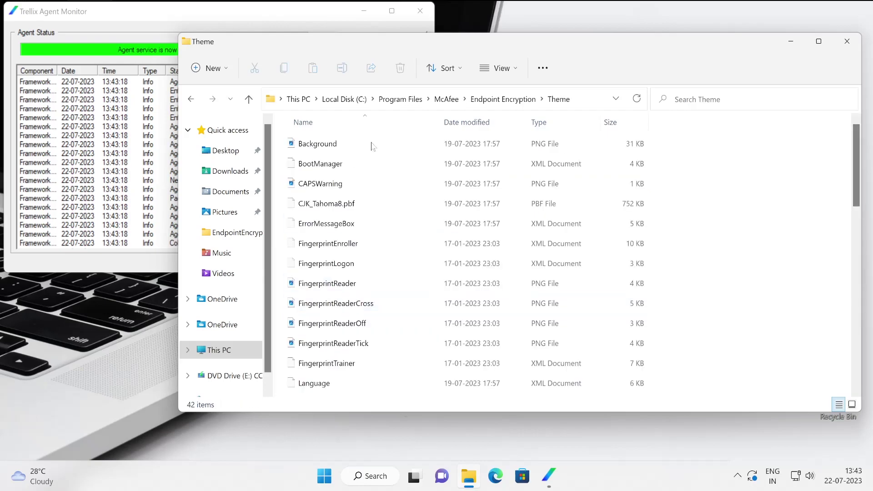
- Close File Explorer and the Trellix Agent Monitor
left_click(847, 41)
left_click_drag(313, 21, 459, 40)
left_click(554, 249)
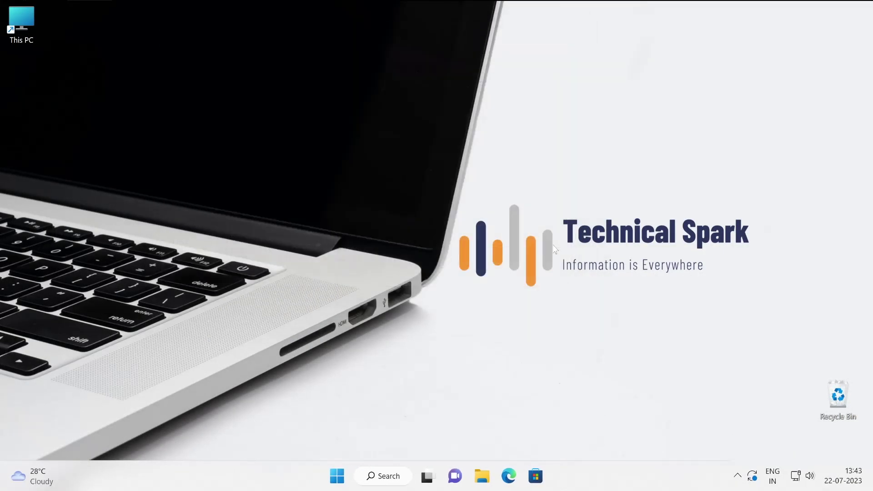
- Bring up the Windows Start menu to reach the power options for restarting the client
left_click(337, 476)
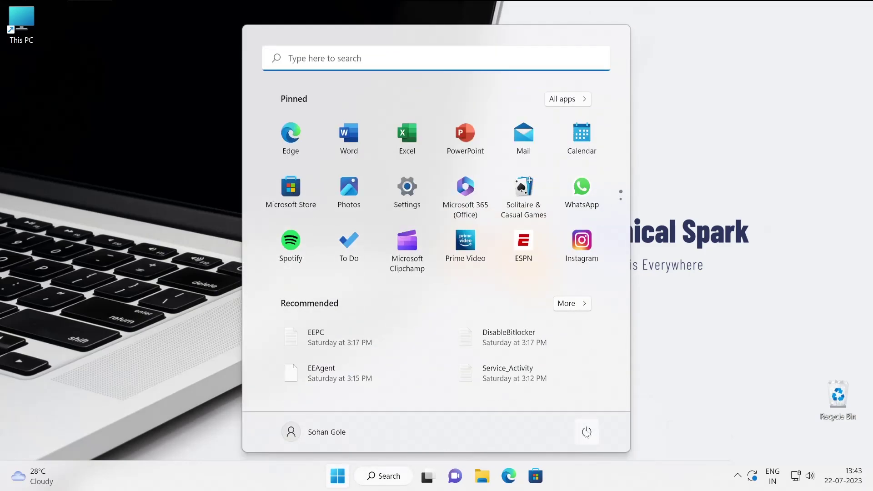